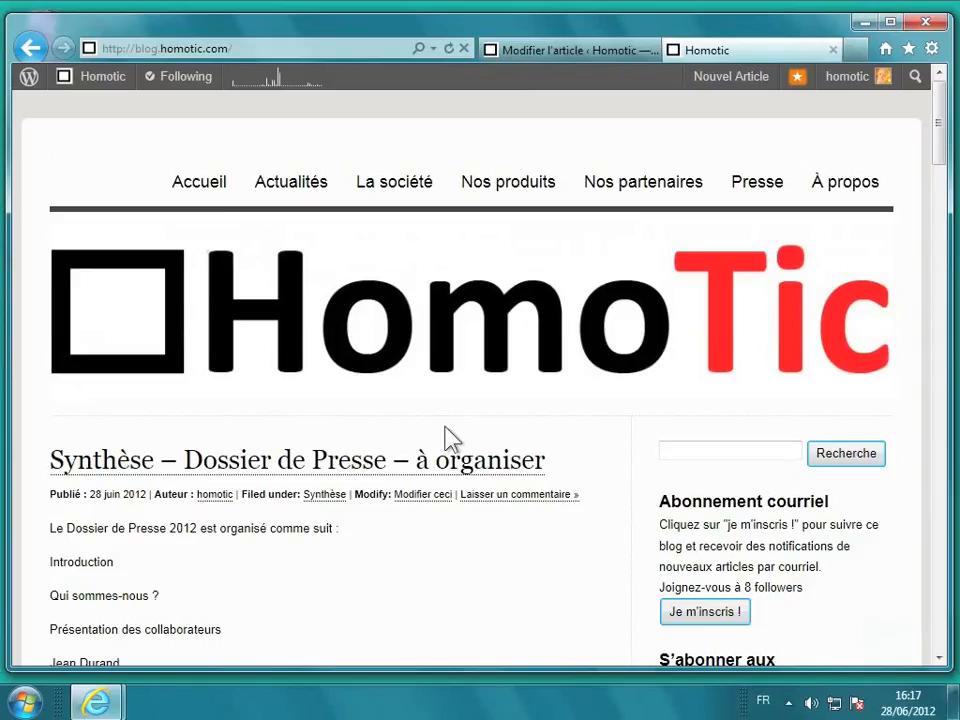
Step: Examine the unstructured press-kit summary post on the blog and the organised version of the outline below it
{"action": "scroll", "coordinate": [450, 438], "scroll_direction": "down", "scroll_amount": 2}
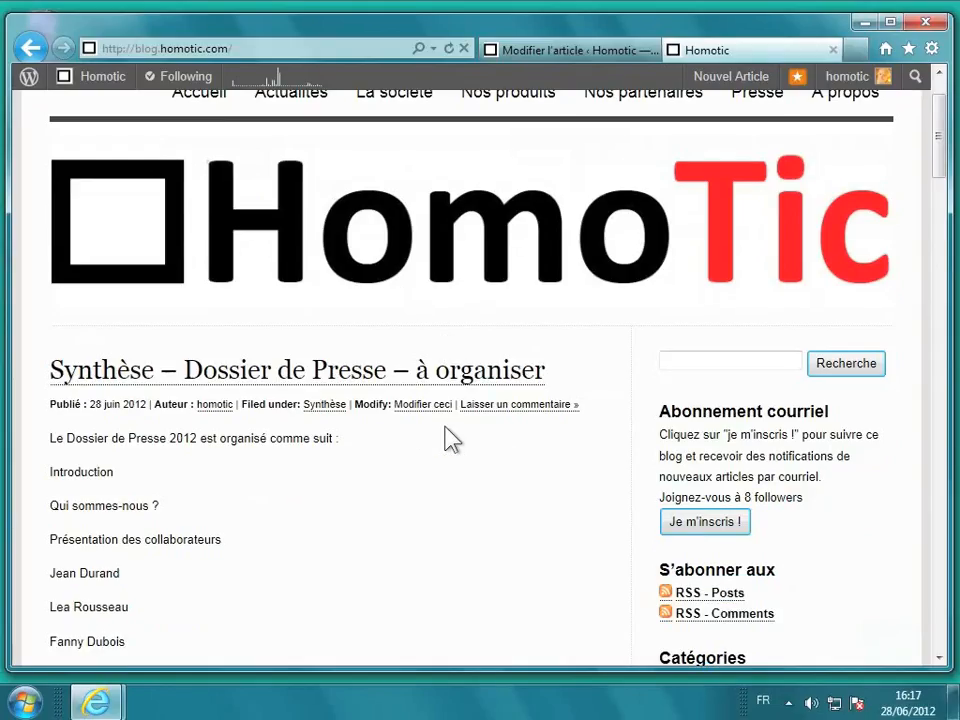
{"action": "scroll", "coordinate": [450, 438], "scroll_direction": "down", "scroll_amount": 4}
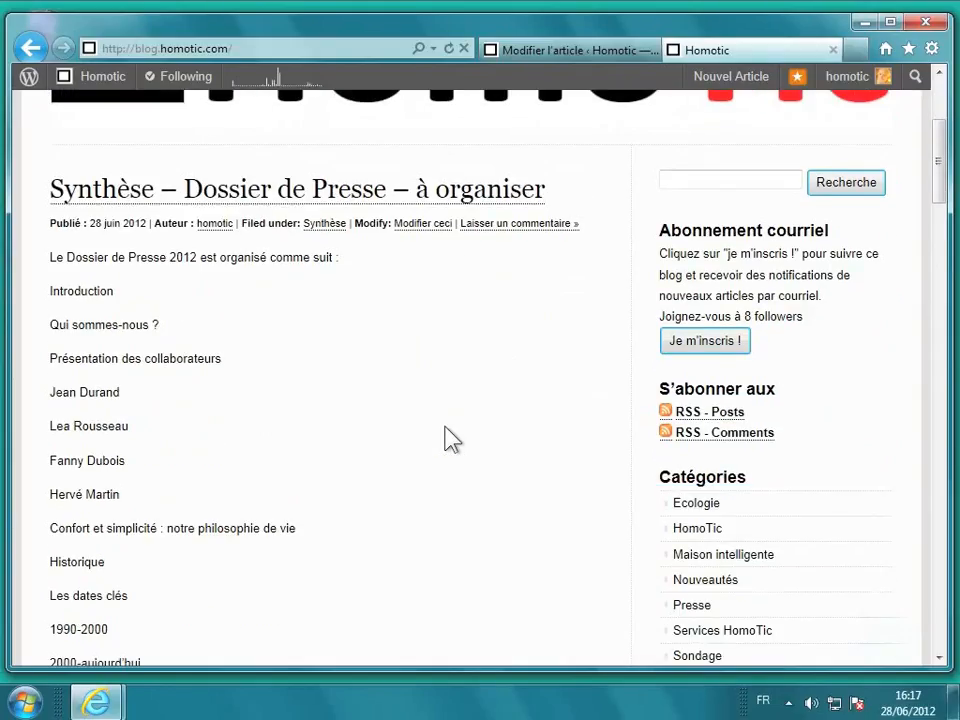
{"action": "scroll", "coordinate": [450, 438], "scroll_direction": "down", "scroll_amount": 2}
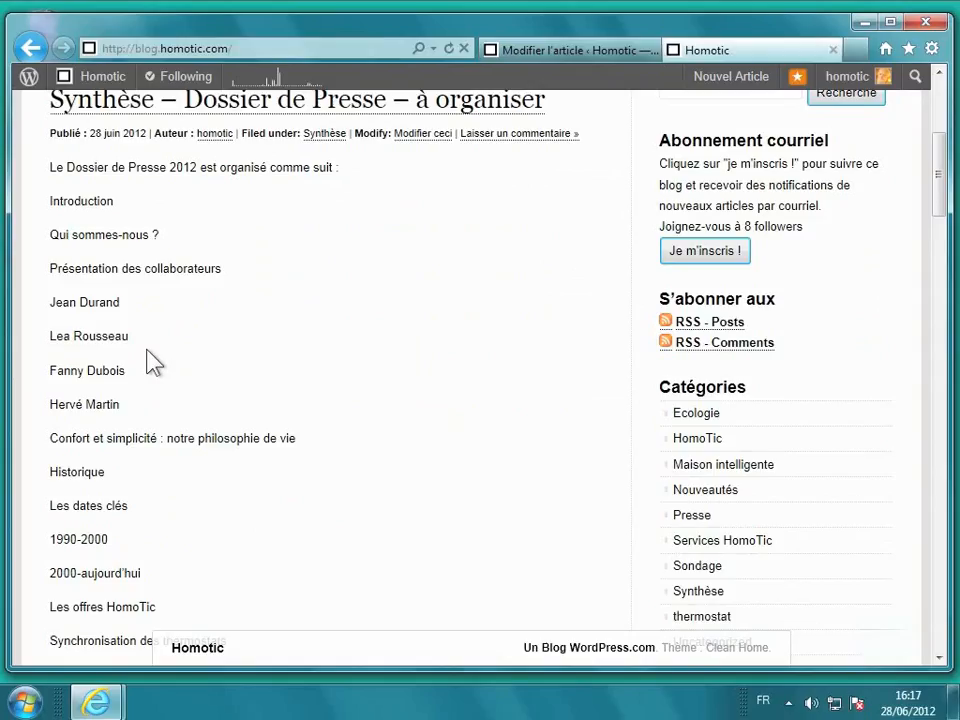
{"action": "scroll", "coordinate": [150, 355], "scroll_direction": "down", "scroll_amount": 6}
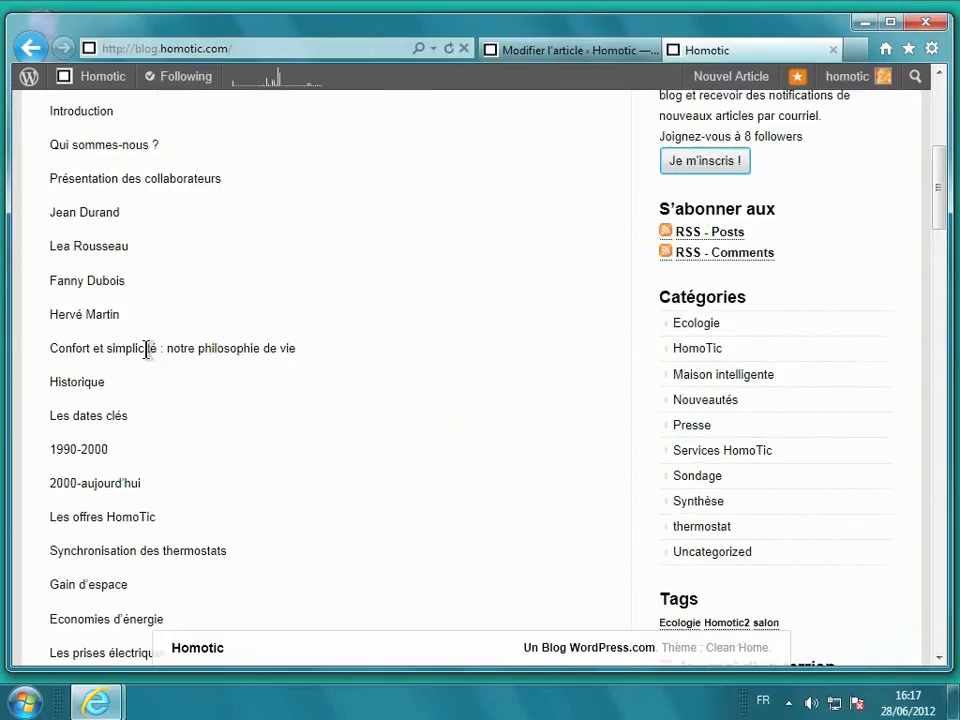
{"action": "scroll", "coordinate": [148, 355], "scroll_direction": "down", "scroll_amount": 3}
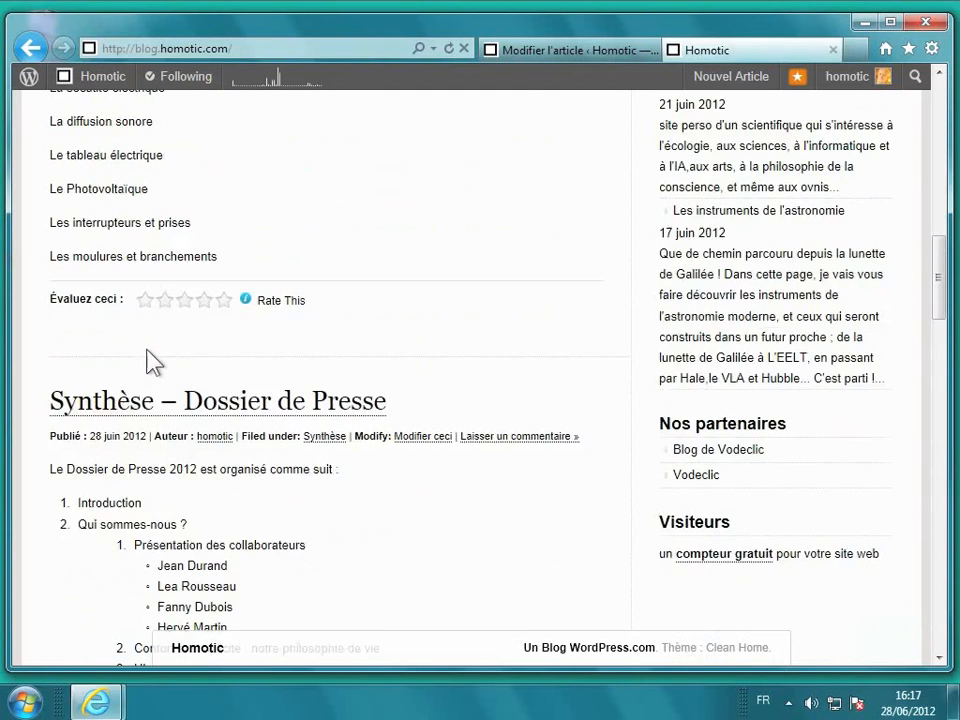
{"action": "scroll", "coordinate": [150, 360], "scroll_direction": "down", "scroll_amount": 6}
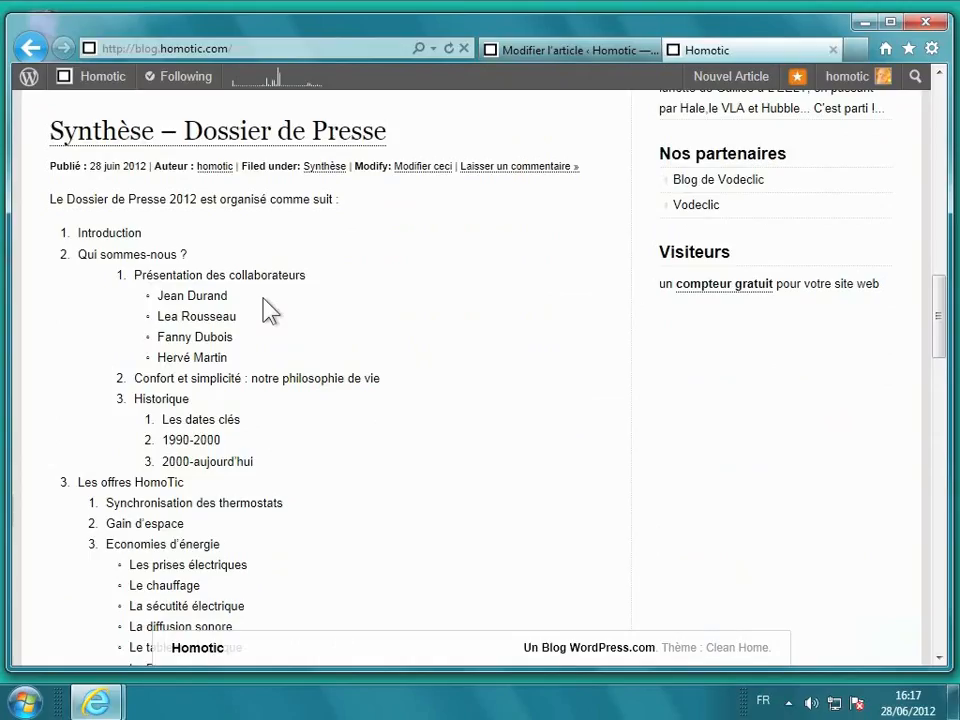
{"action": "scroll", "coordinate": [270, 312], "scroll_direction": "down", "scroll_amount": 2}
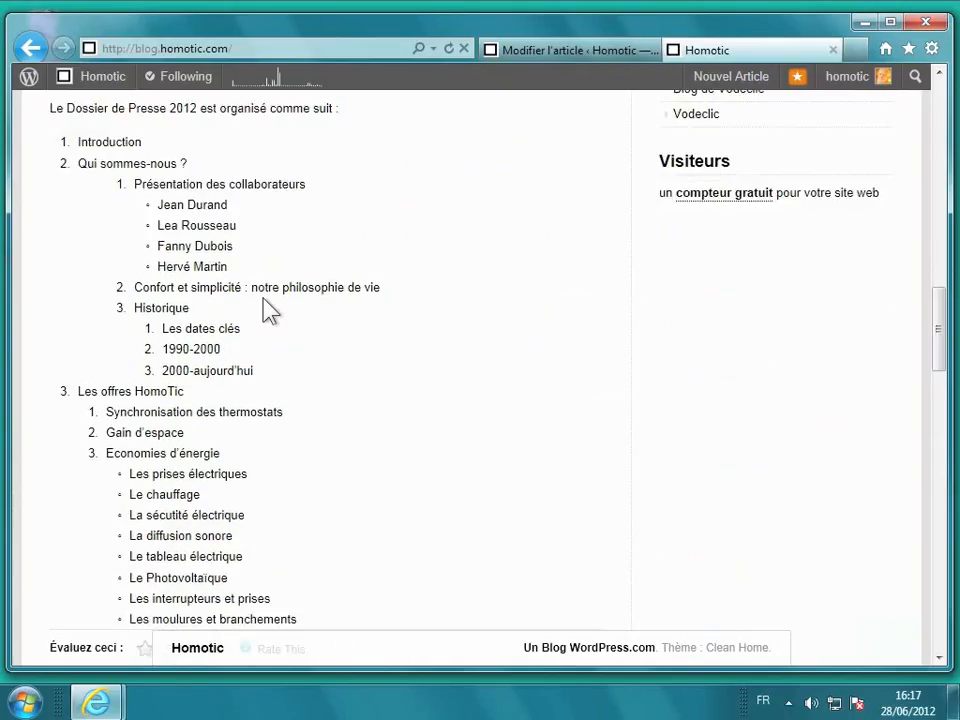
Step: In the article editor, turn all lines from "Introduction" to "Les moulures et branchements" into a bulleted list
{"action": "left_click", "coordinate": [507, 58]}
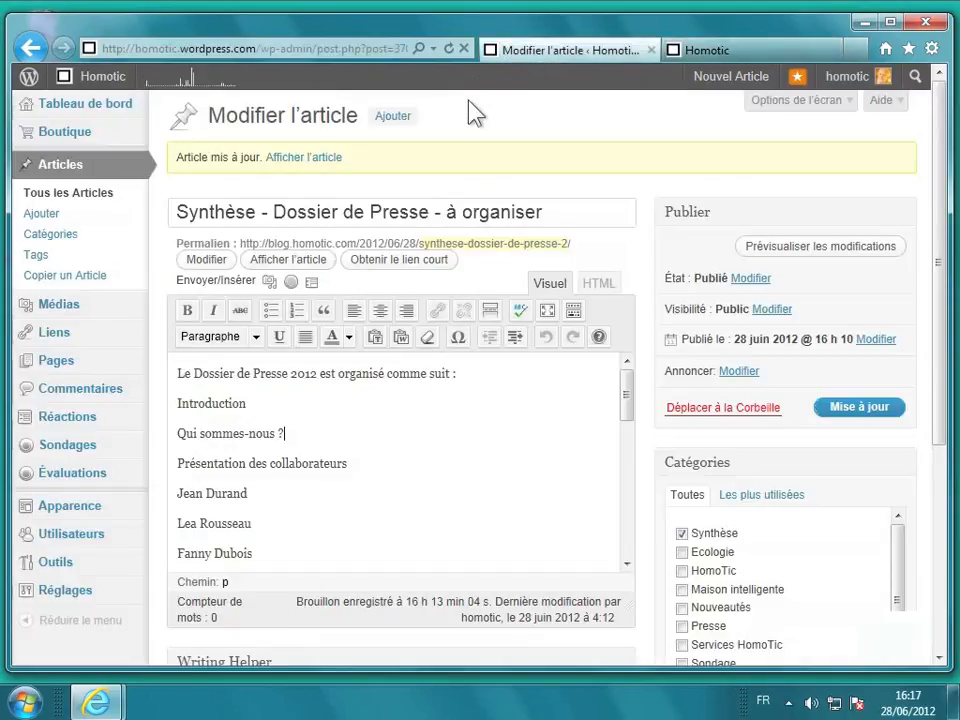
{"action": "left_click", "coordinate": [474, 445]}
{"action": "left_click_drag", "start_coordinate": [177, 400], "coordinate": [322, 470]}
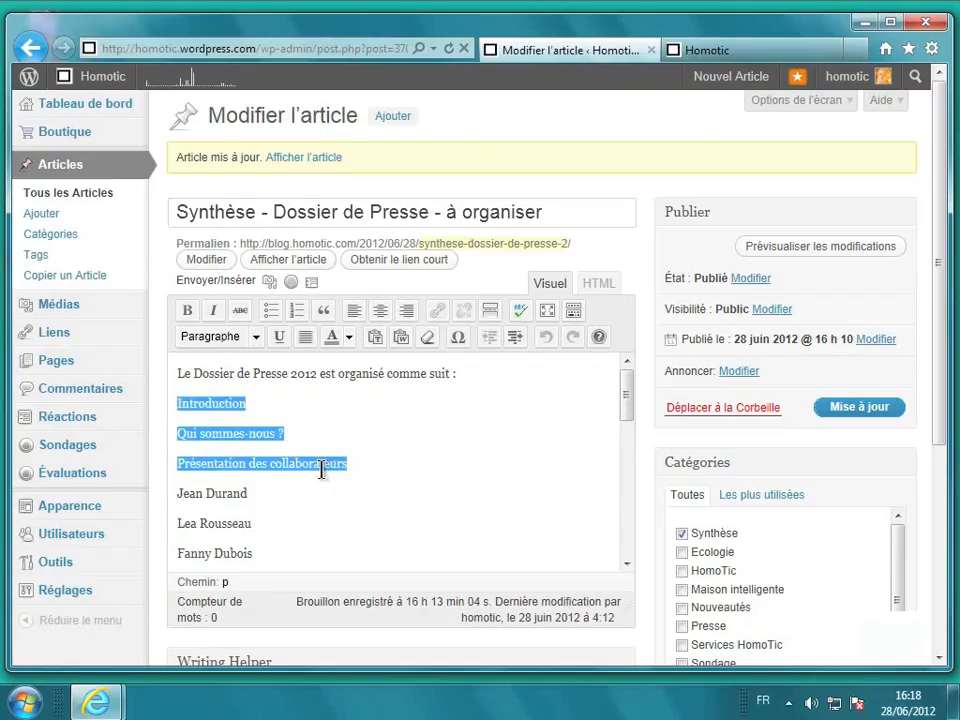
{"action": "scroll", "coordinate": [322, 470], "scroll_direction": "down", "scroll_amount": 1}
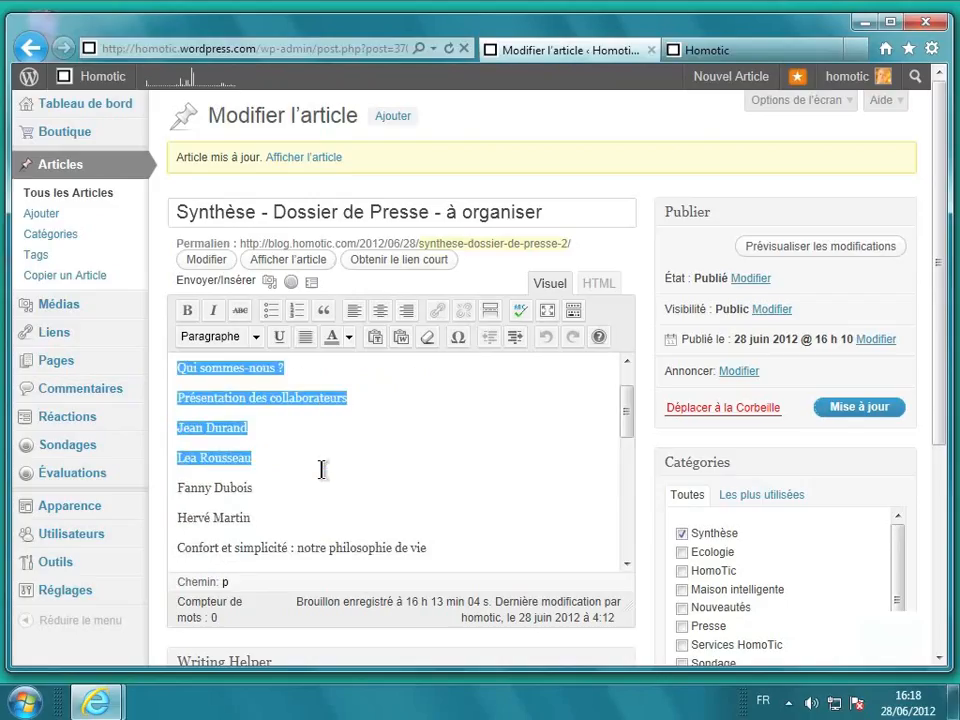
{"action": "left_click_drag", "start_coordinate": [322, 470], "coordinate": [460, 627]}
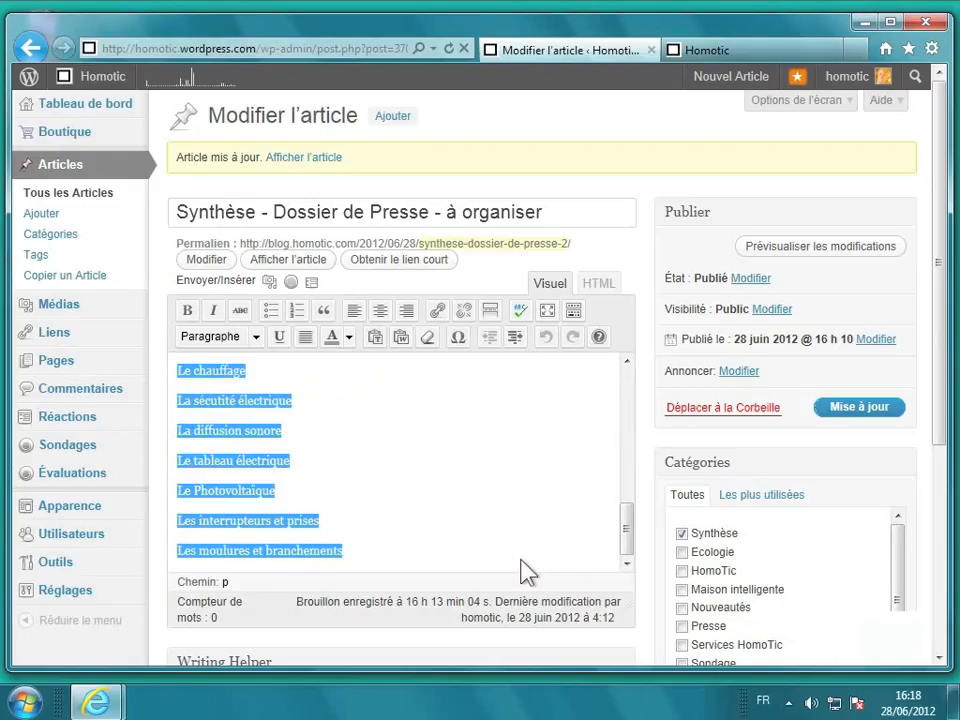
{"action": "left_click", "coordinate": [273, 314]}
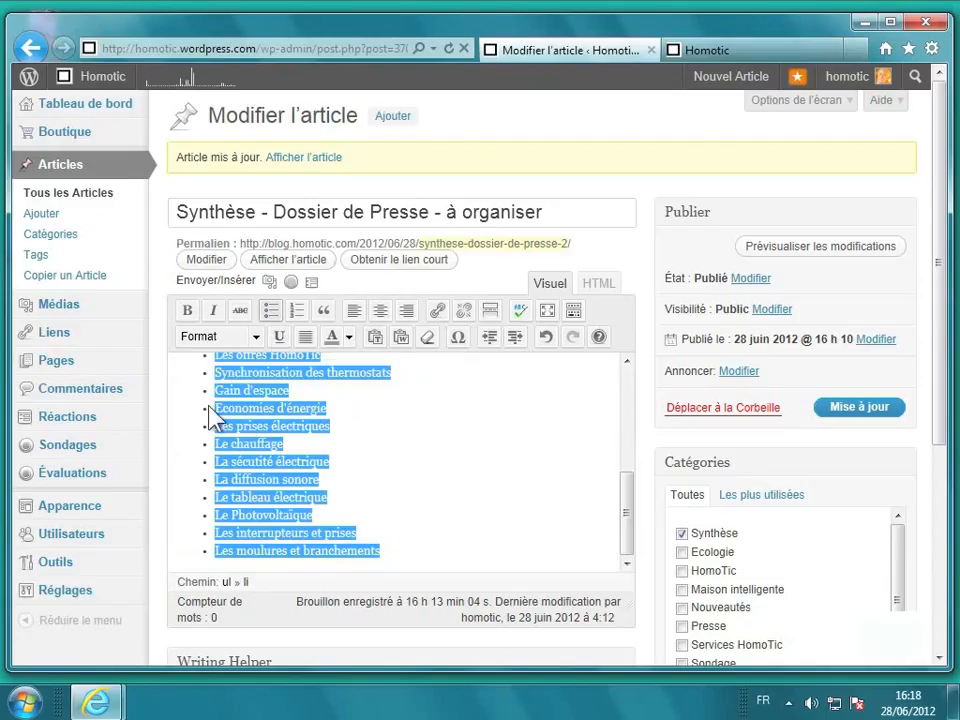
{"action": "scroll", "coordinate": [213, 450], "scroll_direction": "up", "scroll_amount": 5}
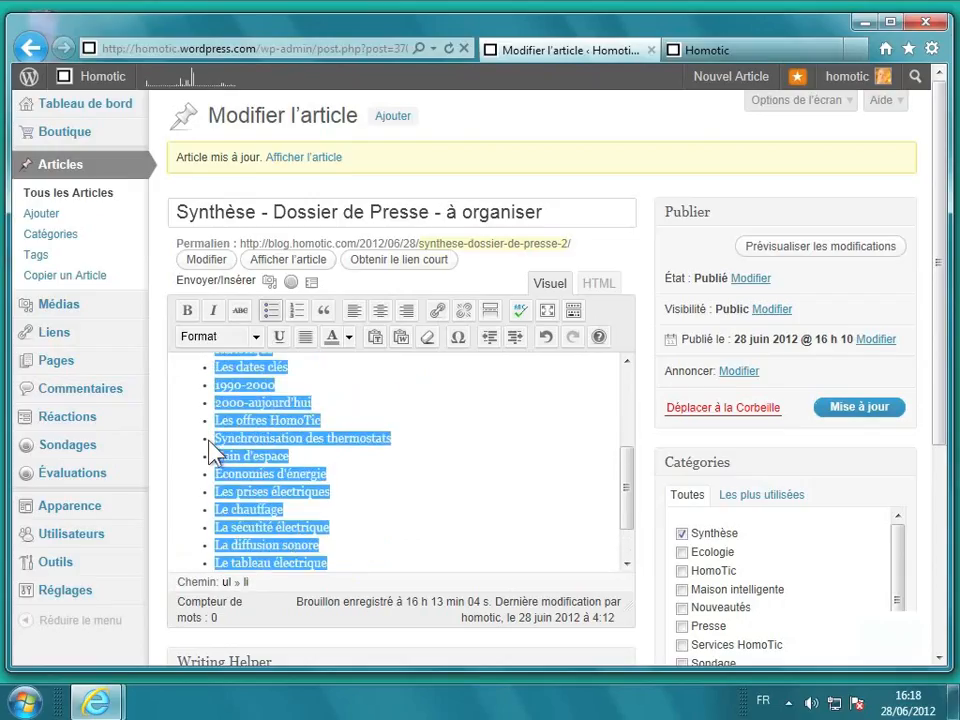
{"action": "scroll", "coordinate": [213, 450], "scroll_direction": "up", "scroll_amount": 1}
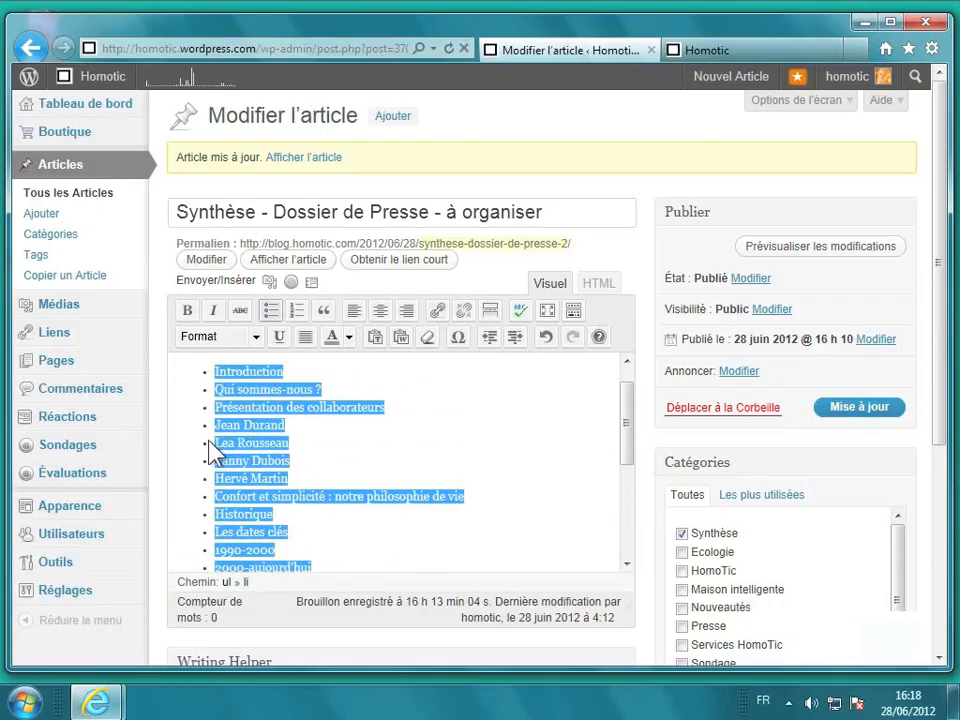
Step: Remove the bullets from the outline lines and format them as a numbered list instead
{"action": "left_click", "coordinate": [271, 312]}
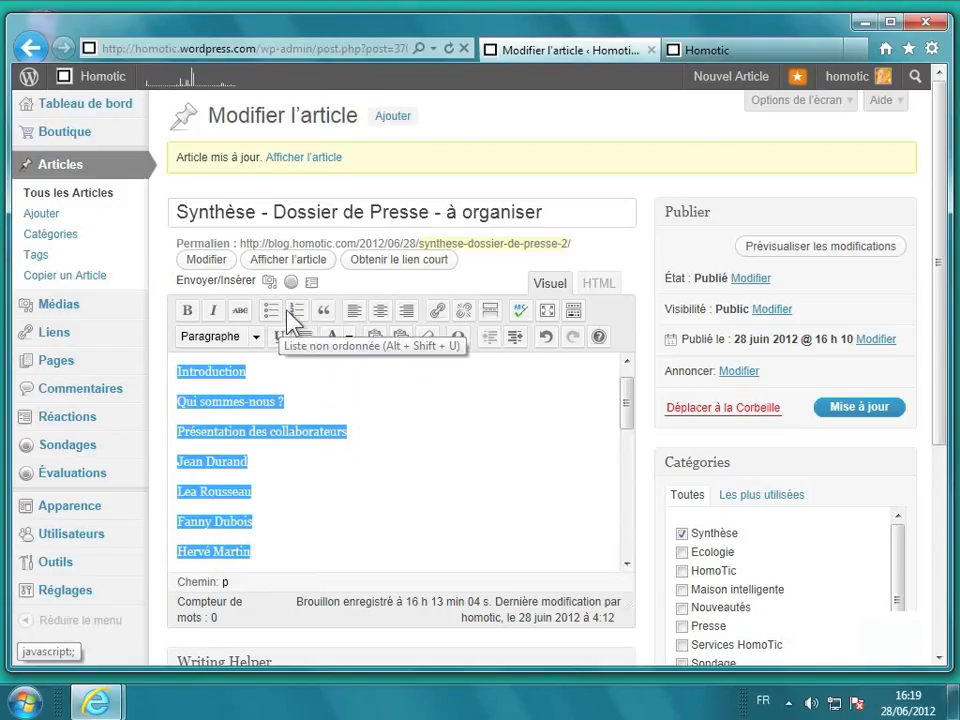
{"action": "left_click", "coordinate": [297, 312]}
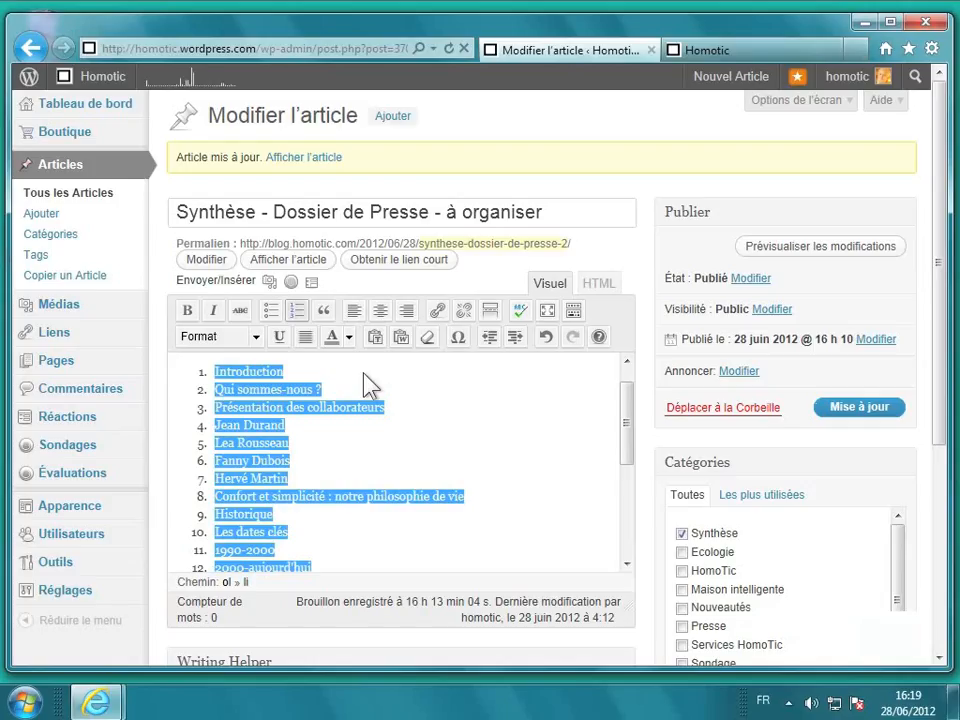
{"action": "left_click", "coordinate": [366, 386]}
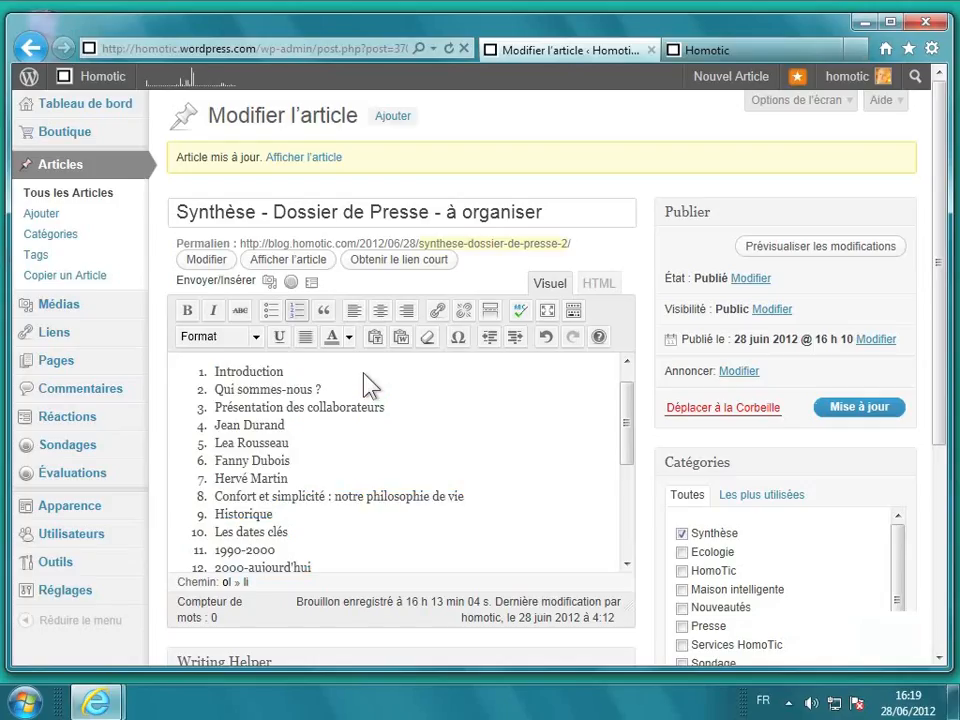
Step: Check the model outline on the blog, and indent "Présentation des collaborateurs" through "Confort et simplicité : notre philosophie de vie" one level
{"action": "left_click", "coordinate": [690, 50]}
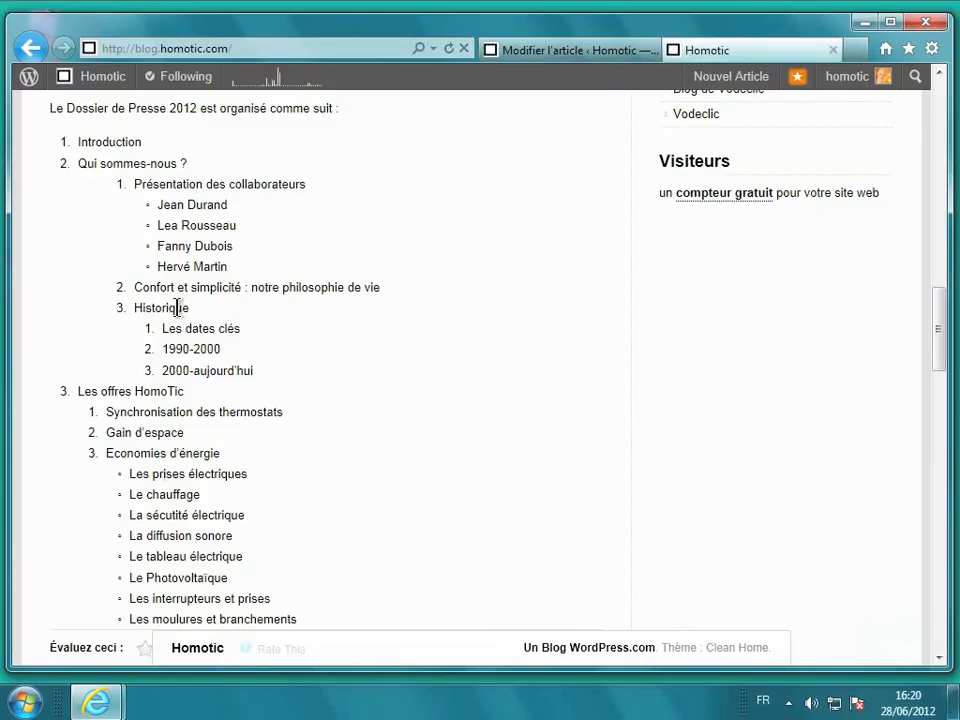
{"action": "left_click", "coordinate": [540, 52]}
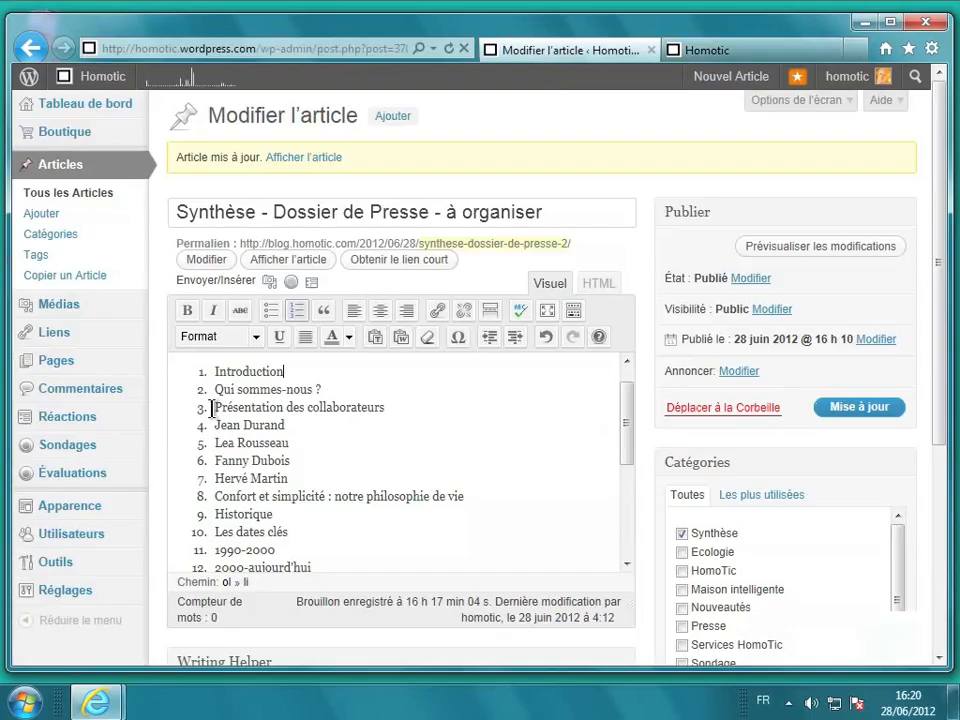
{"action": "left_click_drag", "start_coordinate": [212, 407], "coordinate": [476, 502]}
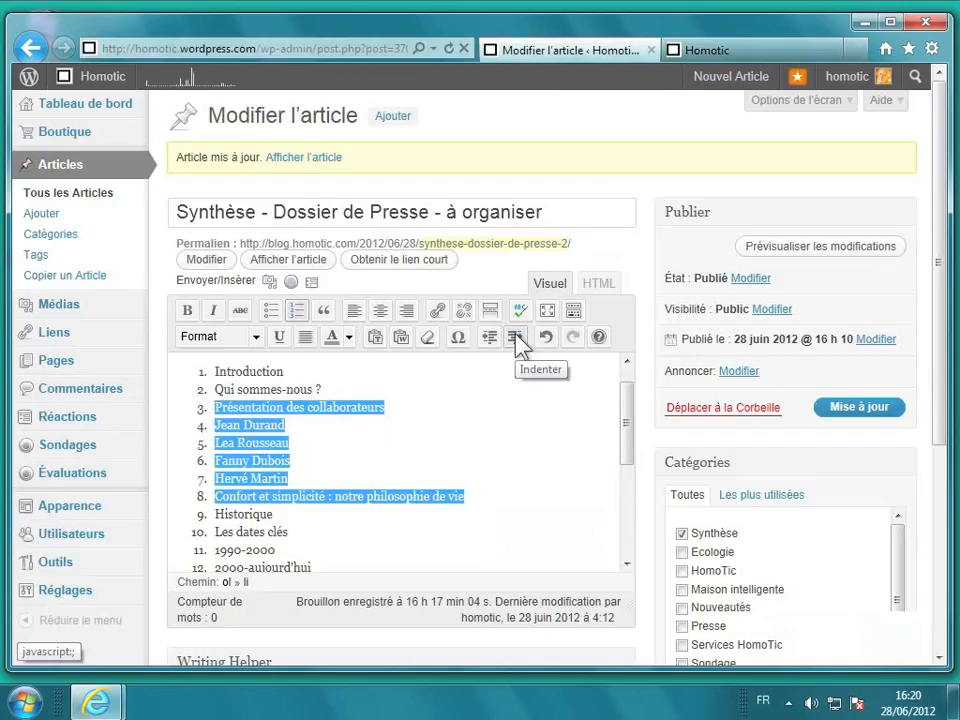
{"action": "left_click", "coordinate": [575, 313]}
{"action": "left_click", "coordinate": [575, 313]}
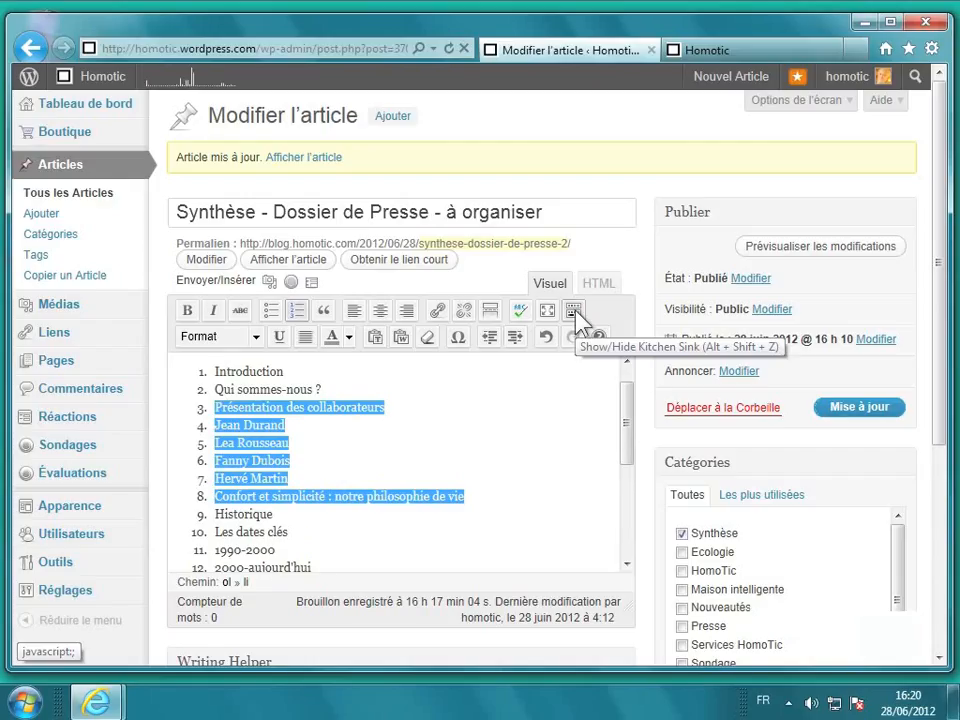
{"action": "left_click", "coordinate": [524, 336]}
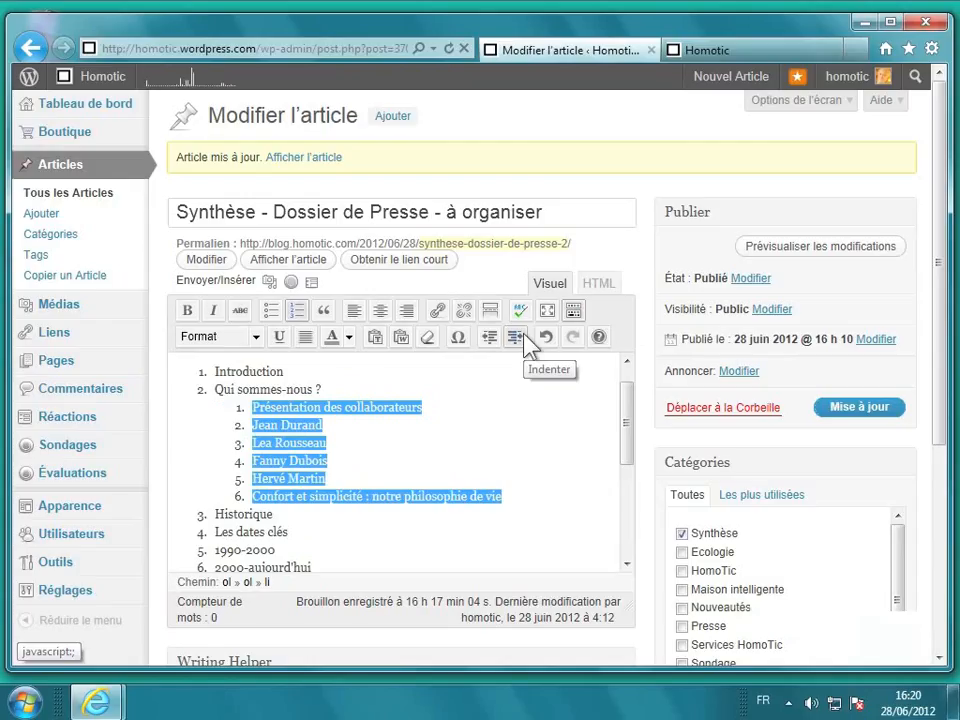
{"action": "left_click", "coordinate": [424, 407]}
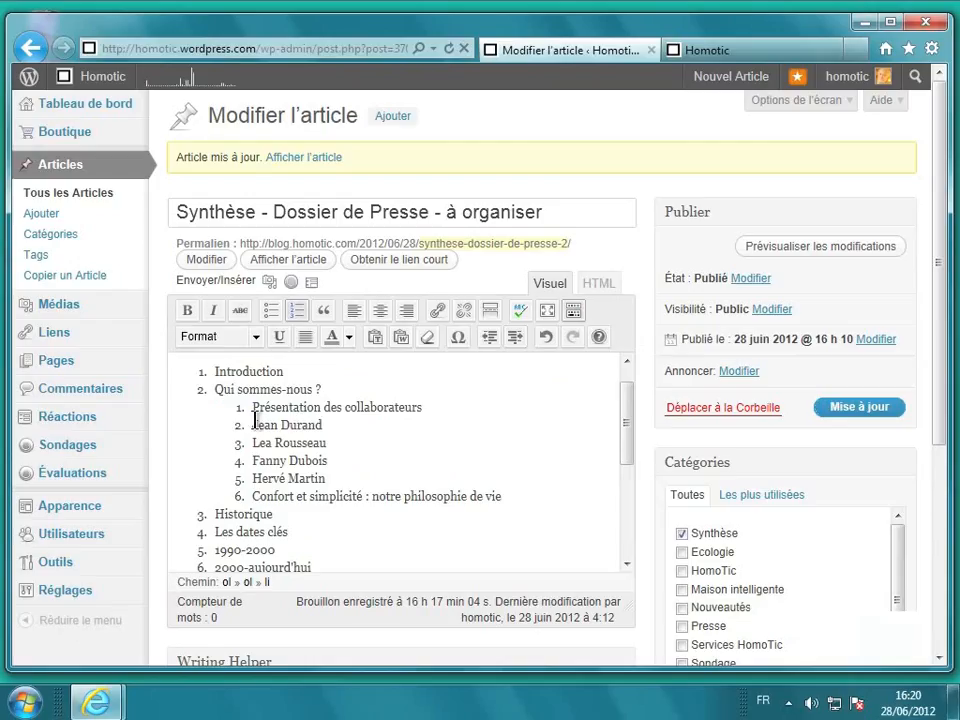
Step: Indent the four collaborator names one level and the lines "Les dates clés" to "2000-aujourd'hui" two levels
{"action": "left_click_drag", "start_coordinate": [252, 424], "coordinate": [354, 474]}
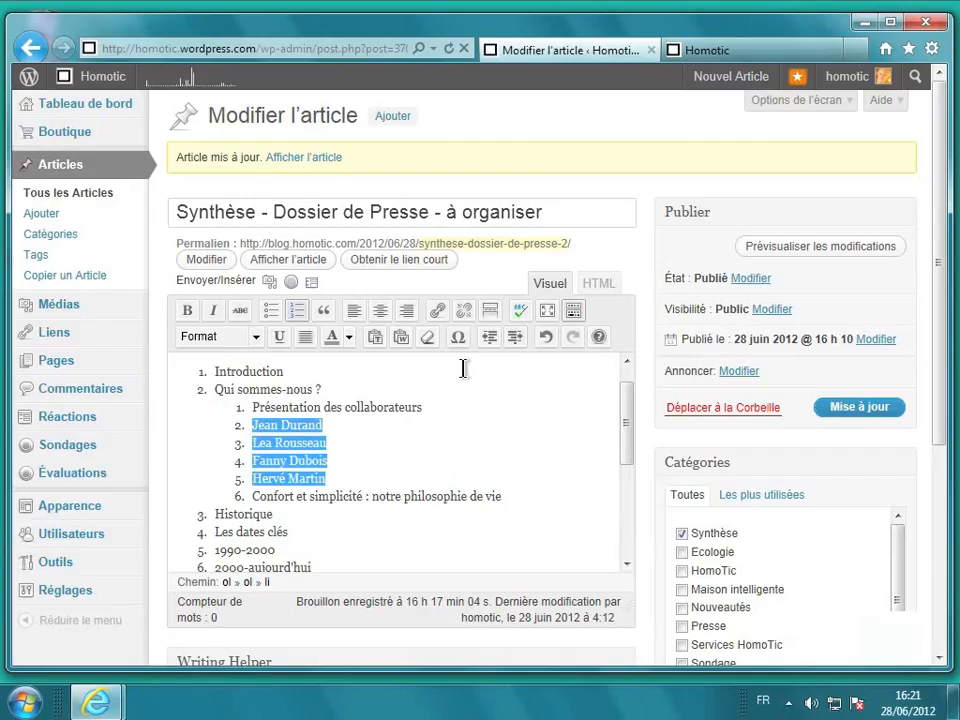
{"action": "left_click", "coordinate": [515, 337]}
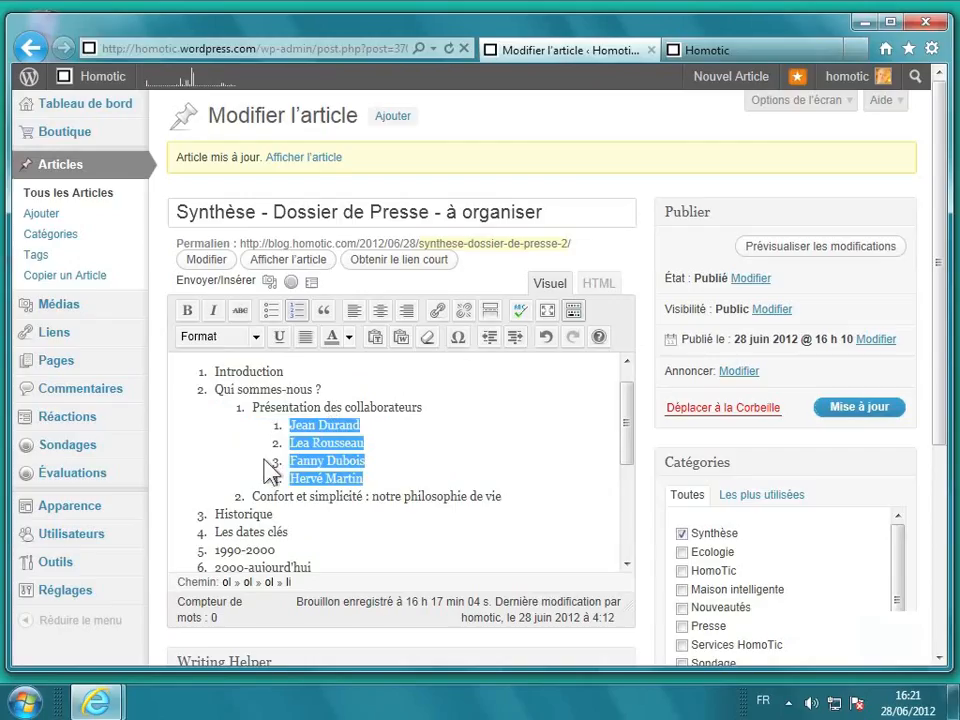
{"action": "scroll", "coordinate": [268, 465], "scroll_direction": "down", "scroll_amount": 1}
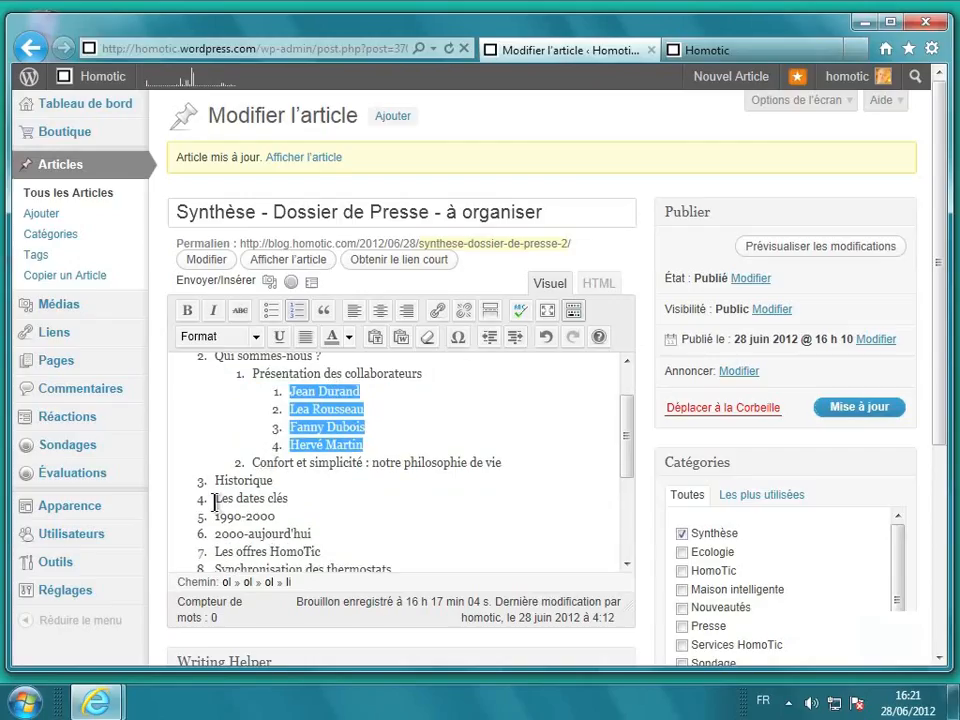
{"action": "left_click_drag", "start_coordinate": [212, 499], "coordinate": [329, 533]}
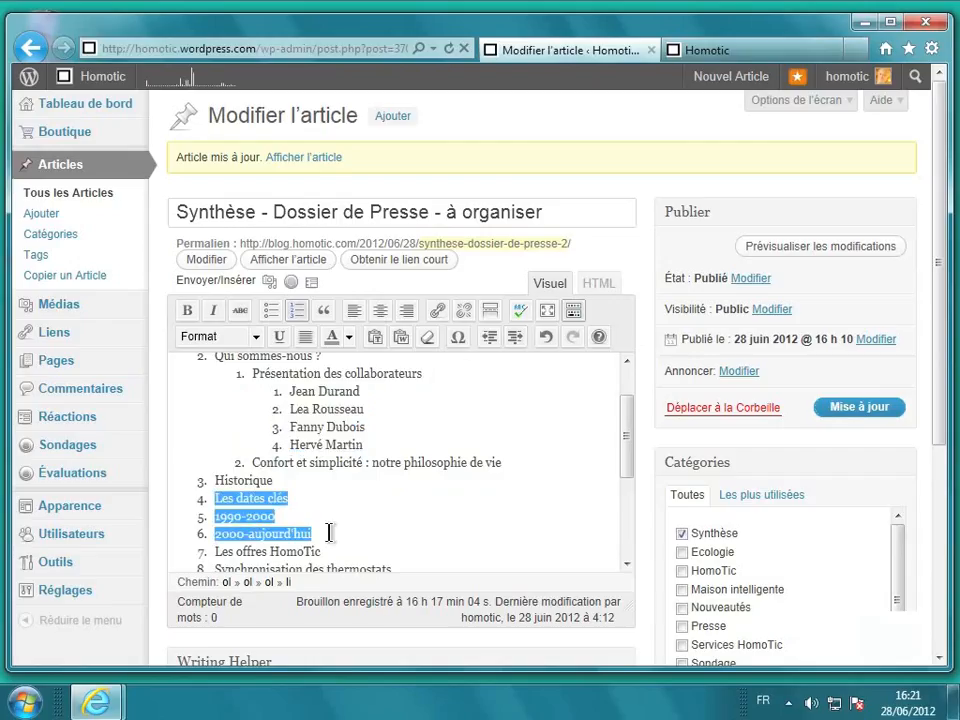
{"action": "left_click", "coordinate": [516, 337]}
{"action": "left_click", "coordinate": [516, 337]}
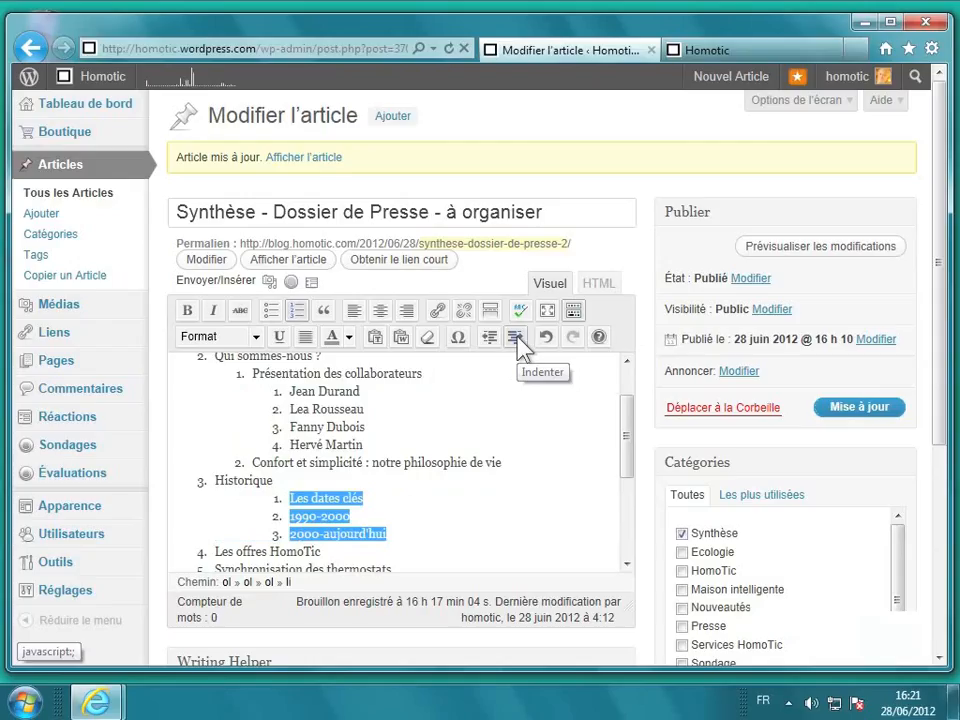
{"action": "left_click", "coordinate": [368, 498]}
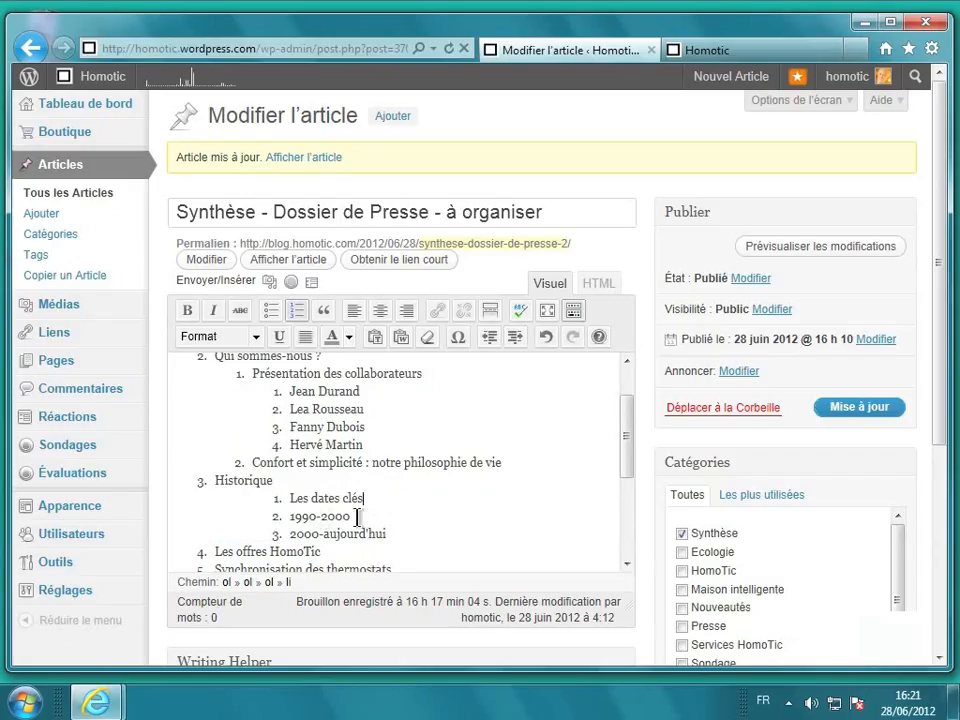
{"action": "left_click_drag", "start_coordinate": [371, 505], "coordinate": [278, 510]}
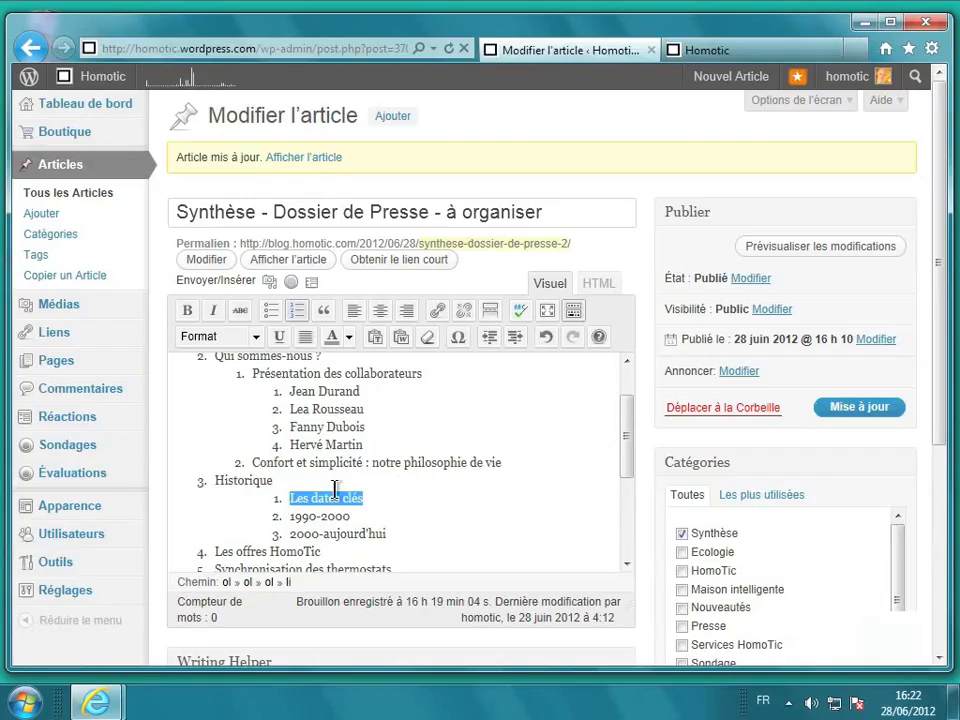
{"action": "key", "text": "Delete"}
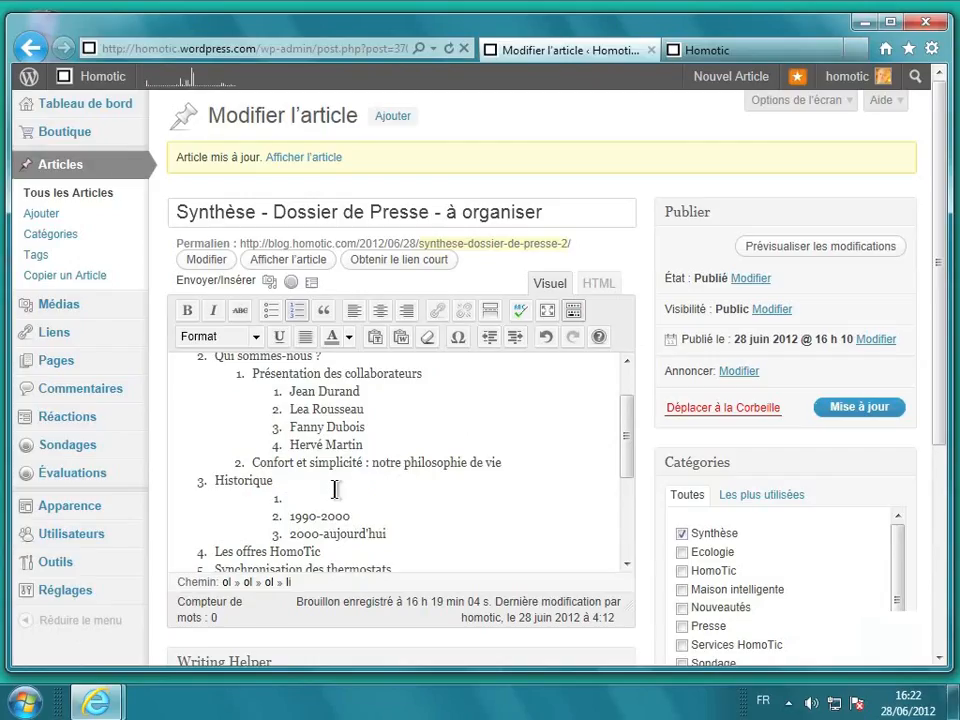
{"action": "key", "text": "ctrl+z"}
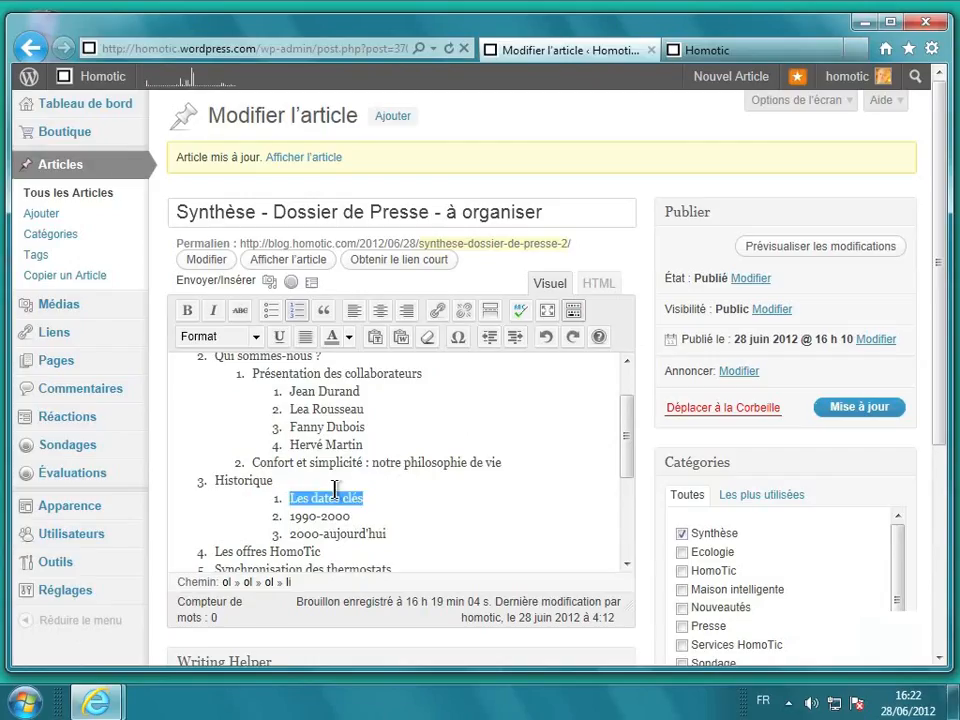
Step: Move "Les dates clés" back one indent level, leaving the two periods nested beneath it
{"action": "left_click", "coordinate": [289, 503]}
{"action": "key", "text": "shift+Tab"}
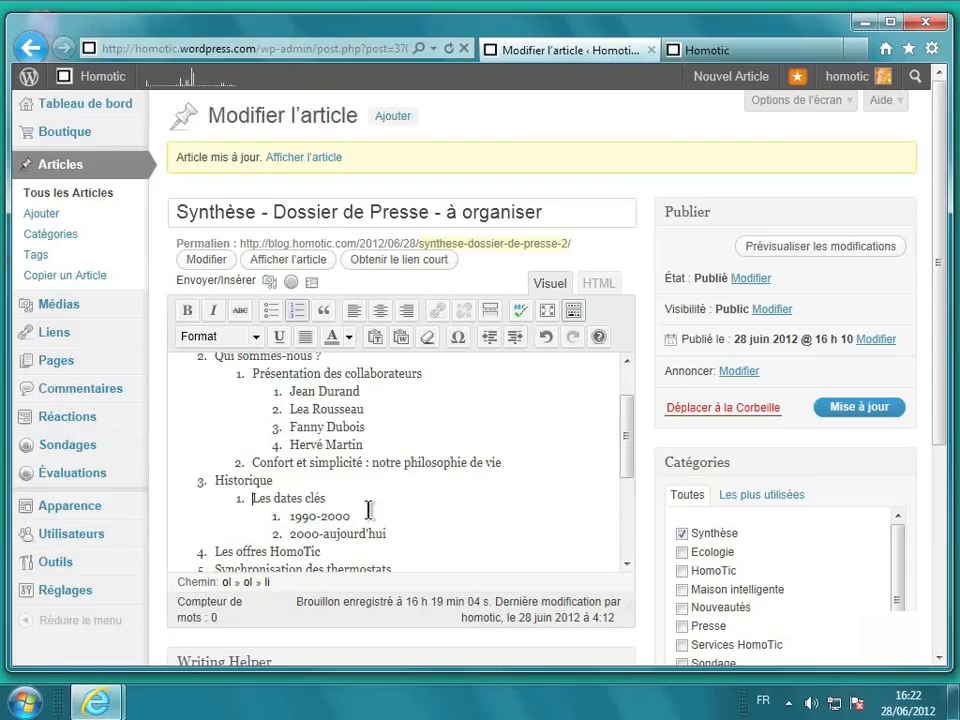
{"action": "scroll", "coordinate": [368, 510], "scroll_direction": "down", "scroll_amount": 1}
{"action": "scroll", "coordinate": [368, 510], "scroll_direction": "down", "scroll_amount": 2}
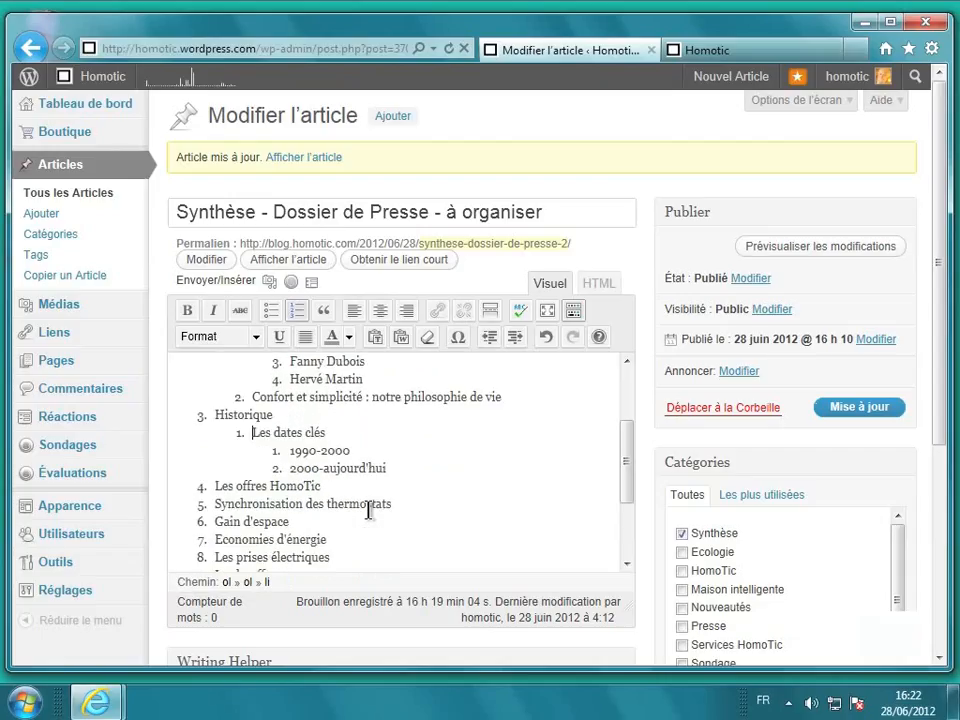
{"action": "scroll", "coordinate": [368, 510], "scroll_direction": "down", "scroll_amount": 1}
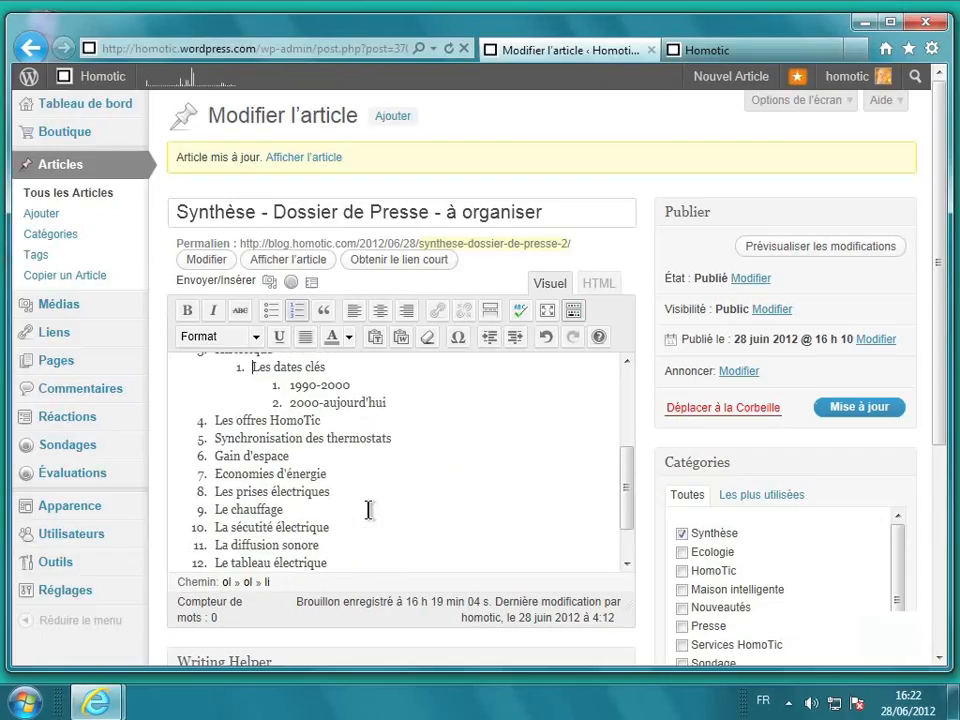
Step: Indent the lines "Synchronisation des thermostats" through "Les moulures et branchements" one level beneath "Les offres HomoTic"
{"action": "double_click", "coordinate": [217, 438]}
{"action": "left_click_drag", "start_coordinate": [216, 438], "coordinate": [610, 617]}
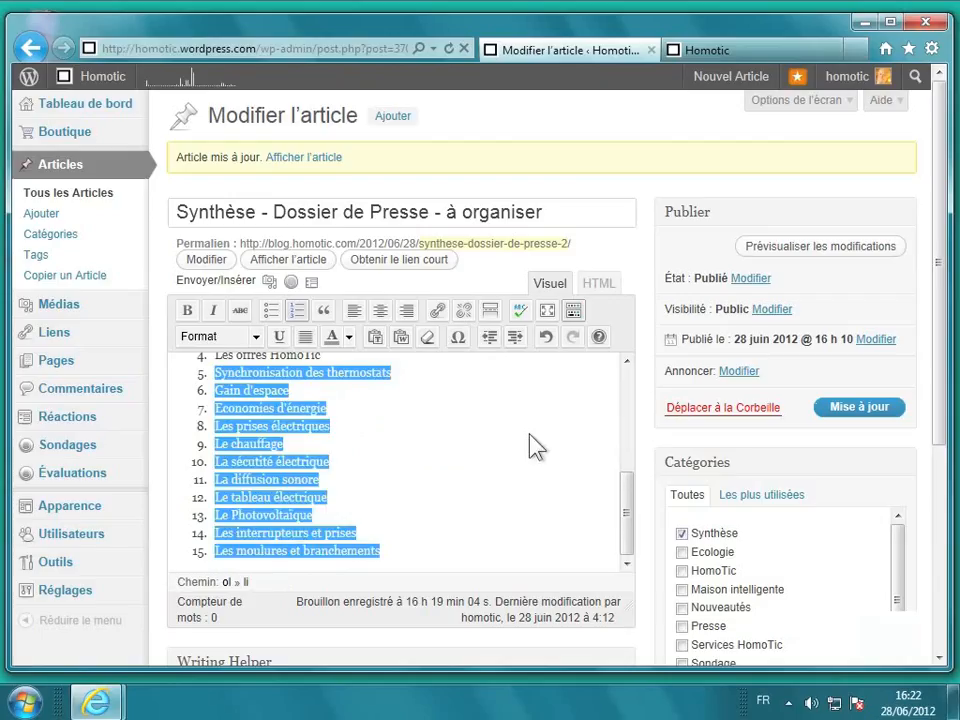
{"action": "left_click", "coordinate": [515, 337]}
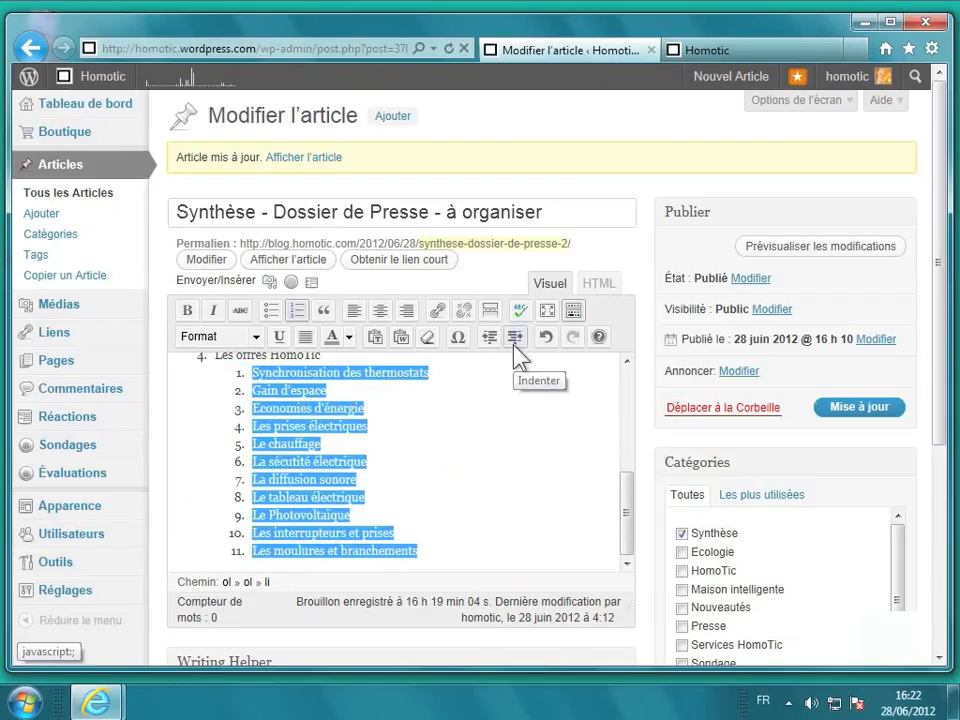
Step: Indent the lines "Les prises électriques" through "Les moulures et branchements" one more level beneath "Economies d'énergie"
{"action": "left_click", "coordinate": [489, 395]}
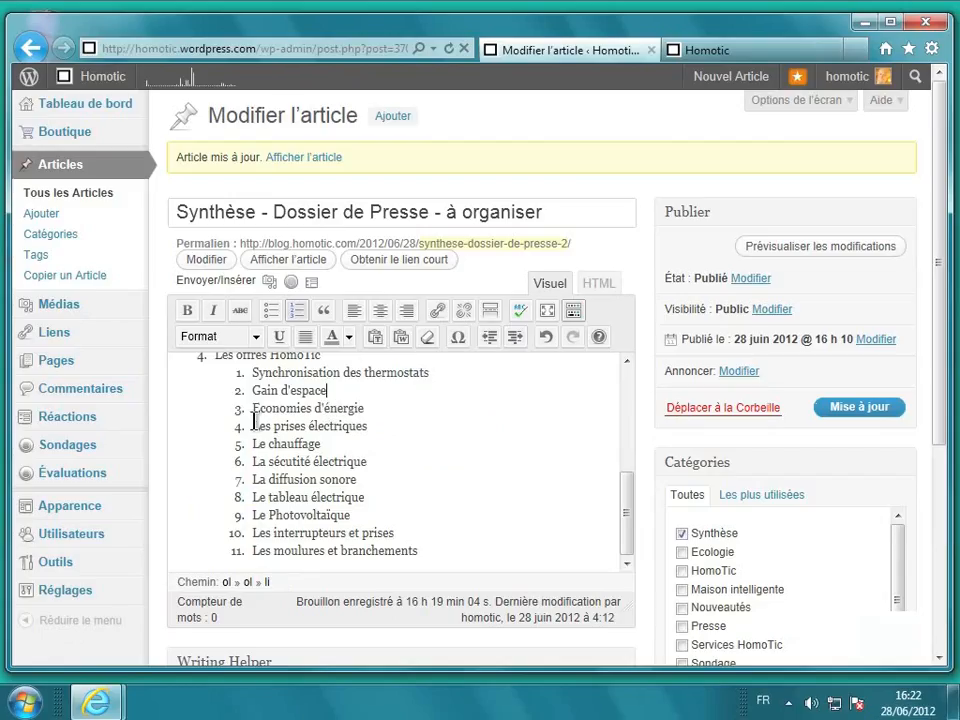
{"action": "left_click_drag", "start_coordinate": [253, 421], "coordinate": [452, 544]}
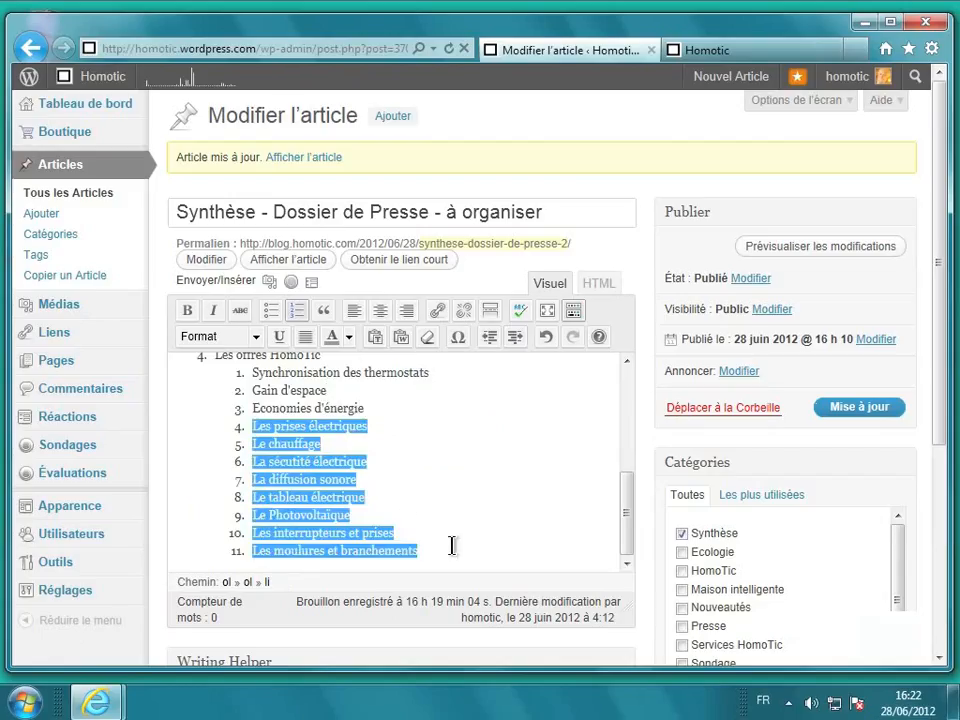
{"action": "left_click", "coordinate": [514, 338]}
Step: Change the four collaborator names under "Présentation des collaborateurs" from a numbered list to a bulleted list
{"action": "left_click_drag", "start_coordinate": [630, 506], "coordinate": [634, 450]}
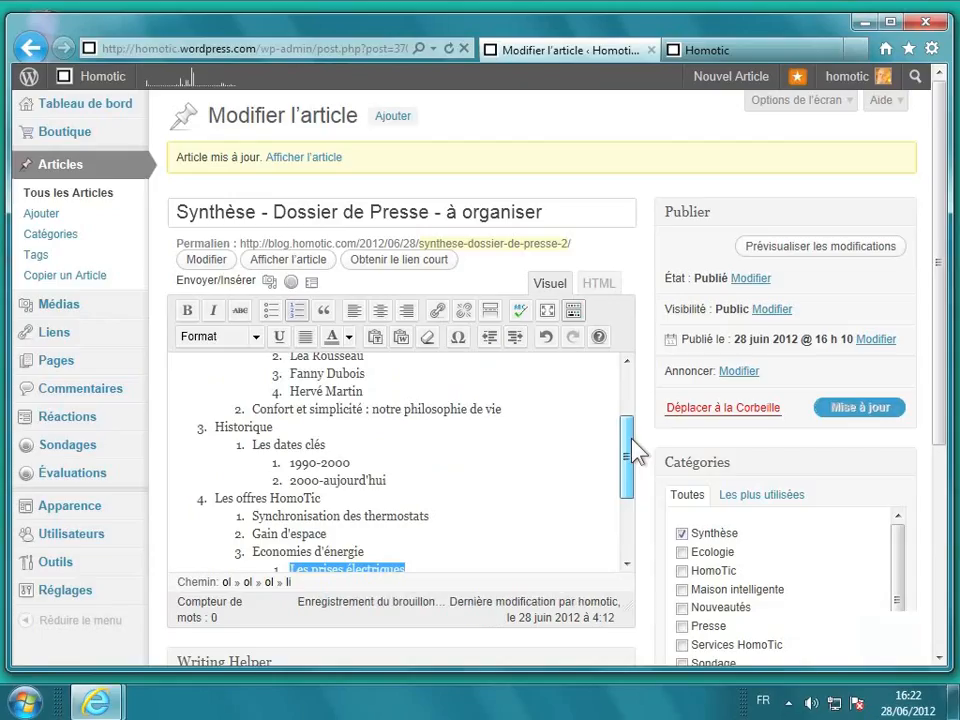
{"action": "left_click_drag", "start_coordinate": [632, 440], "coordinate": [631, 404]}
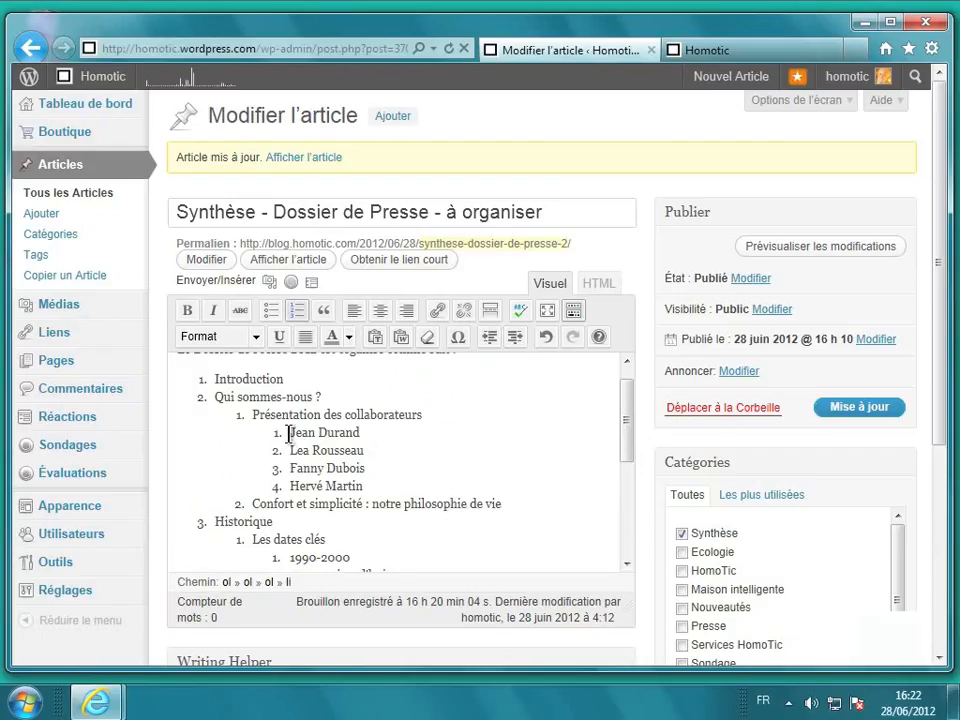
{"action": "left_click_drag", "start_coordinate": [288, 434], "coordinate": [381, 485]}
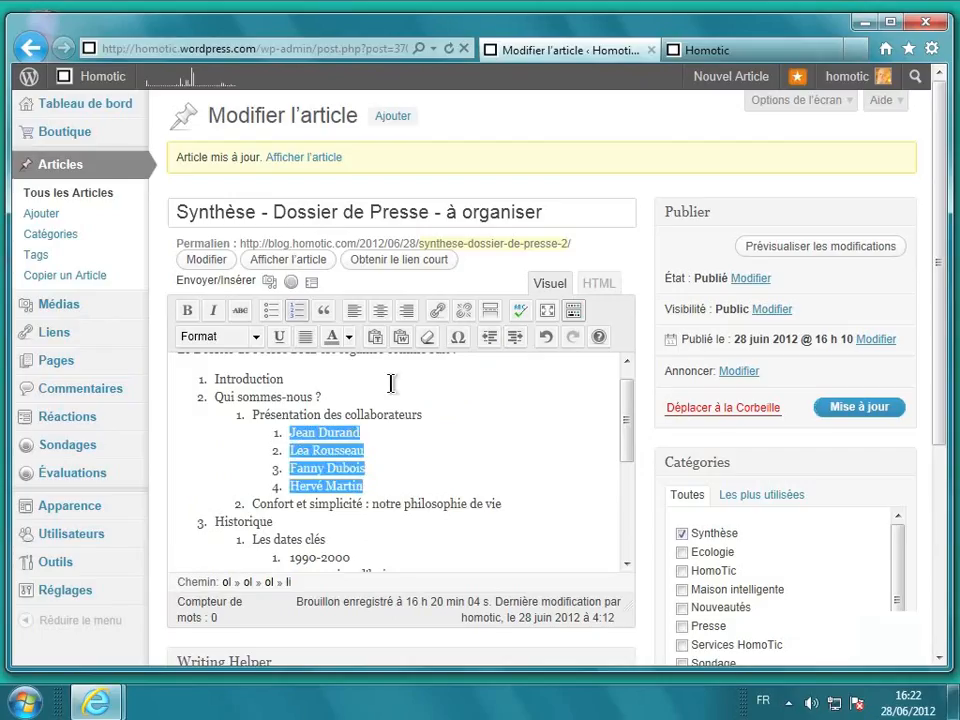
{"action": "left_click", "coordinate": [274, 313]}
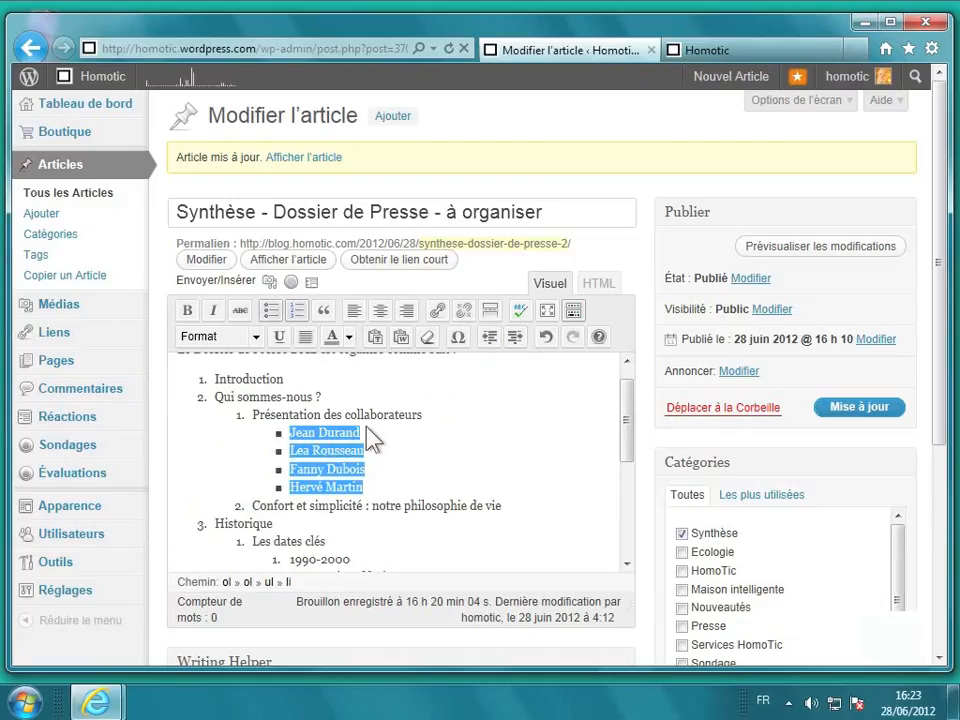
{"action": "left_click", "coordinate": [381, 452]}
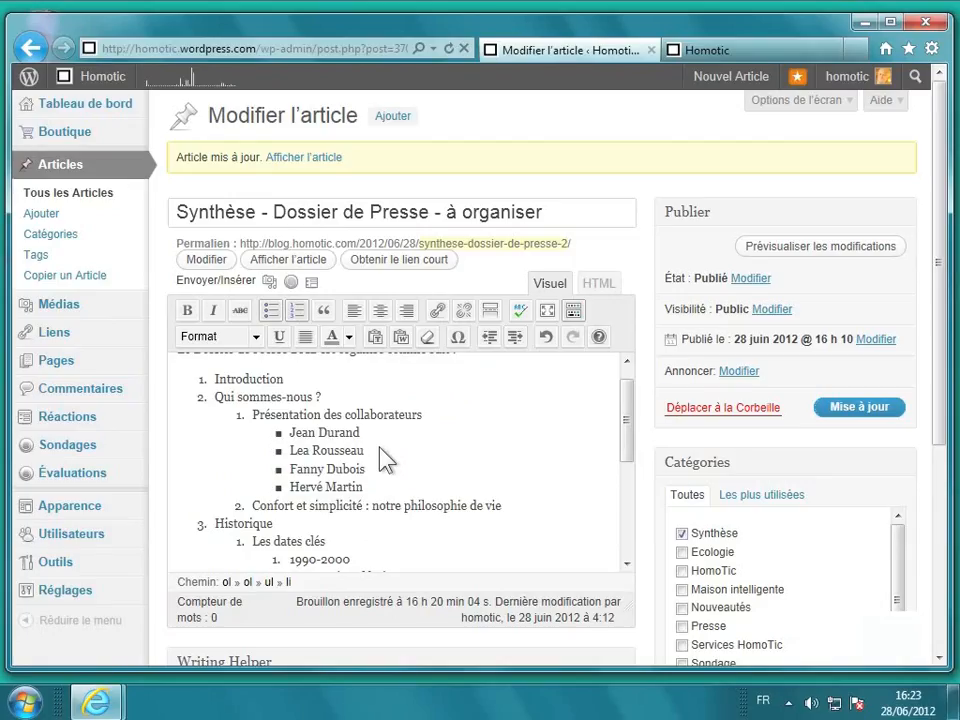
Step: Change the sub-items "Les prises électriques" through "Les moulures et branchements" to a bulleted list, and update the published article
{"action": "scroll", "coordinate": [380, 452], "scroll_direction": "down", "scroll_amount": 3}
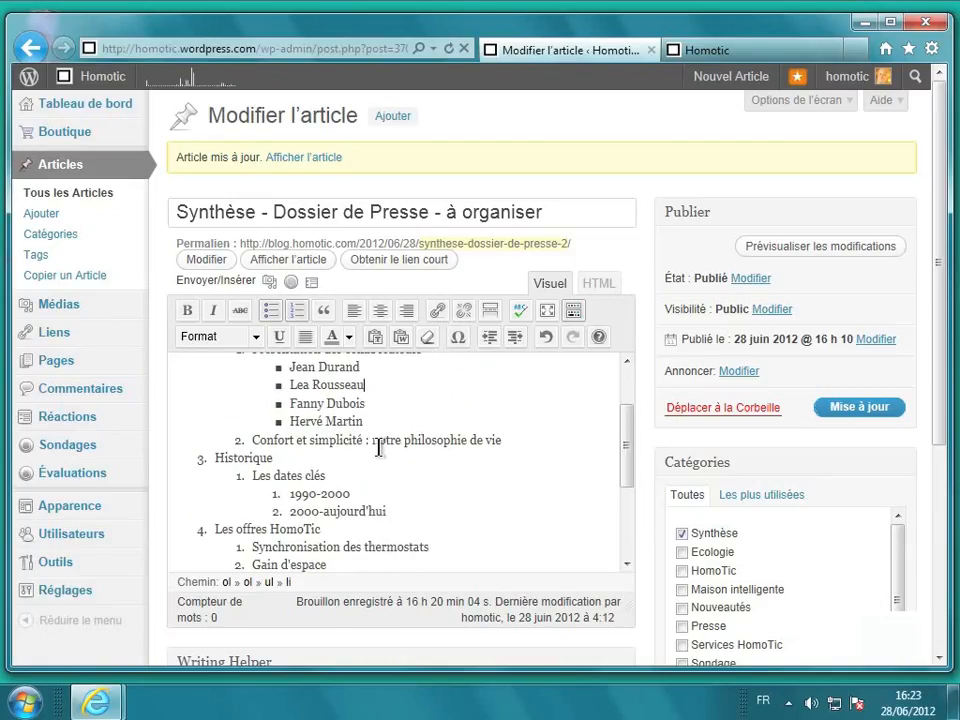
{"action": "scroll", "coordinate": [380, 450], "scroll_direction": "down", "scroll_amount": 8}
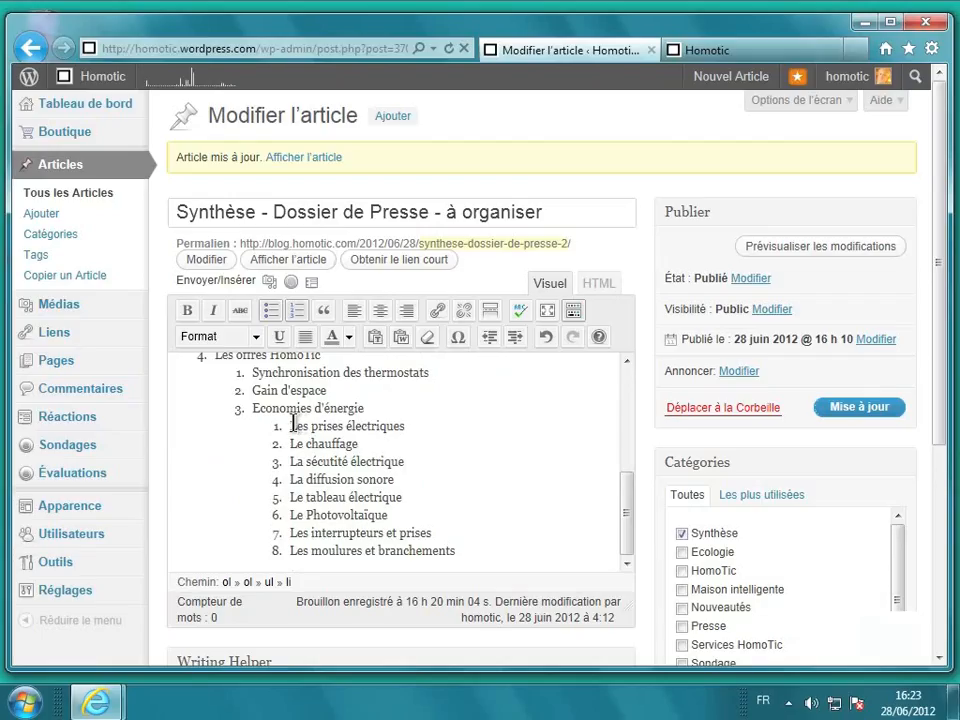
{"action": "left_click_drag", "start_coordinate": [291, 425], "coordinate": [508, 558]}
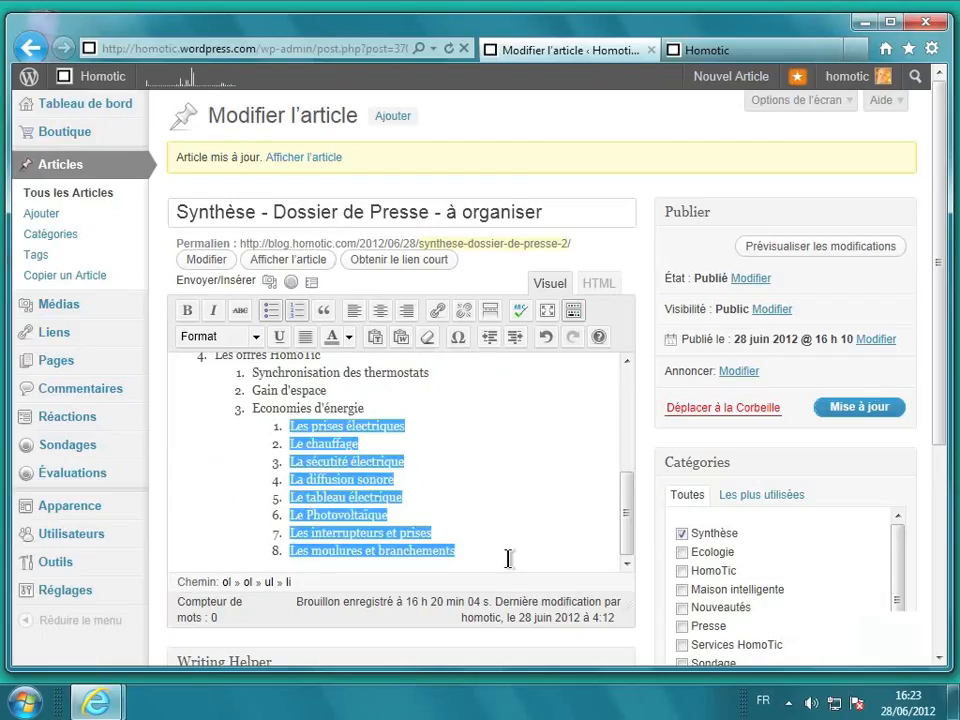
{"action": "left_click", "coordinate": [297, 312]}
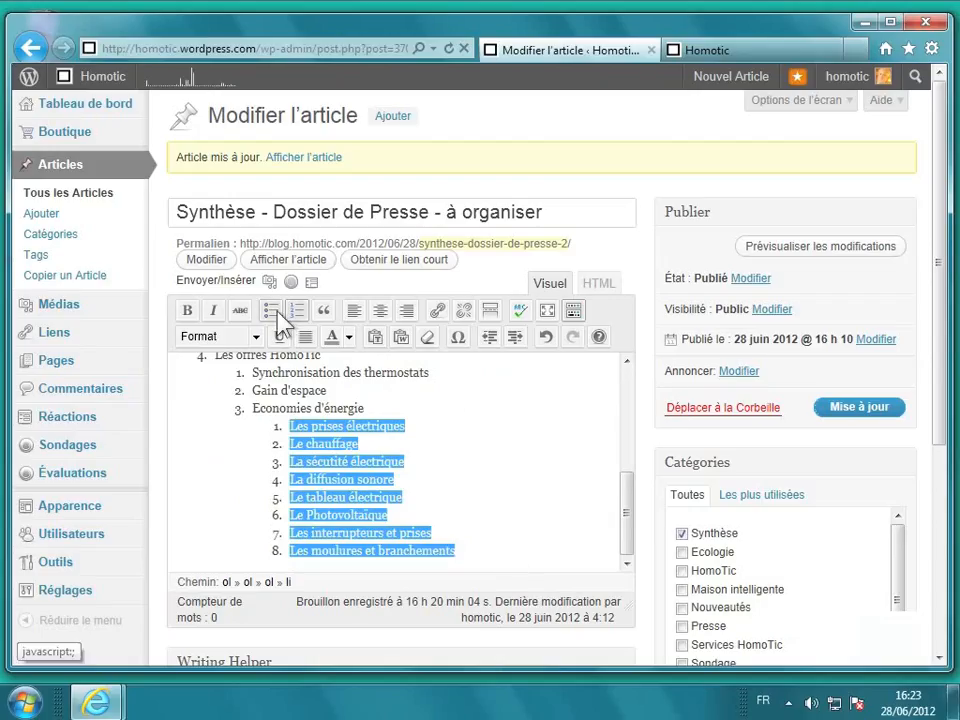
{"action": "left_click", "coordinate": [271, 312]}
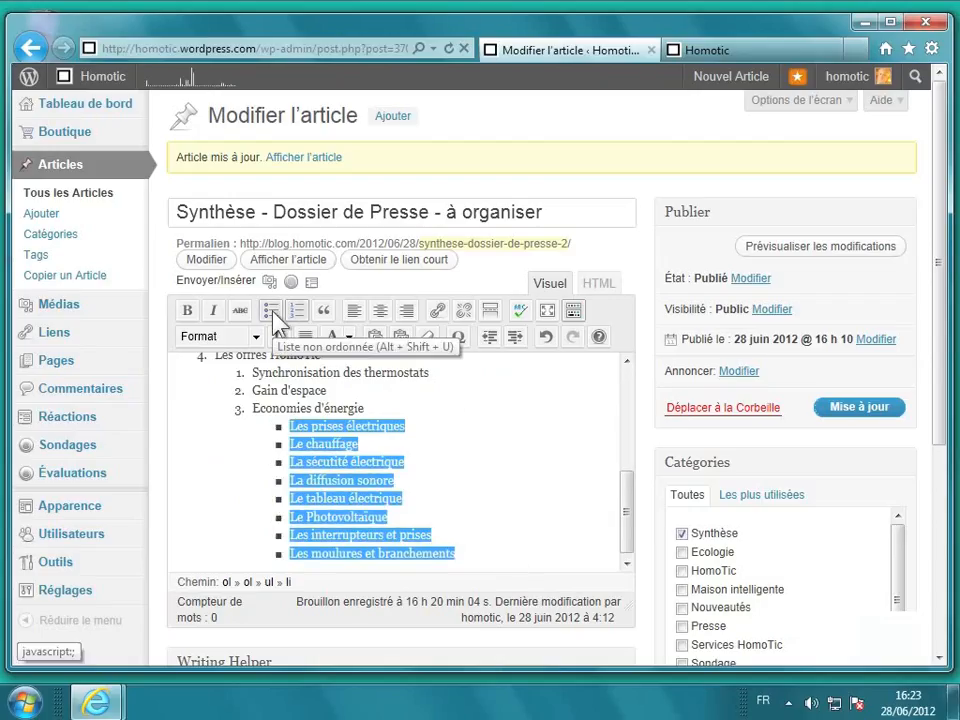
{"action": "scroll", "coordinate": [396, 431], "scroll_direction": "up", "scroll_amount": 1}
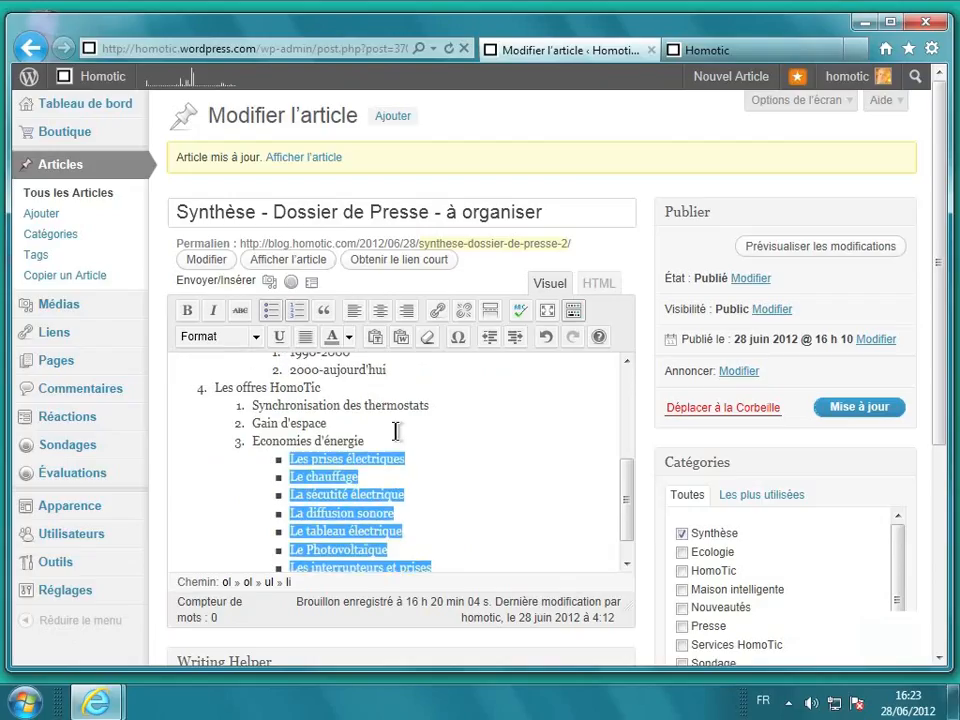
{"action": "left_click", "coordinate": [855, 412]}
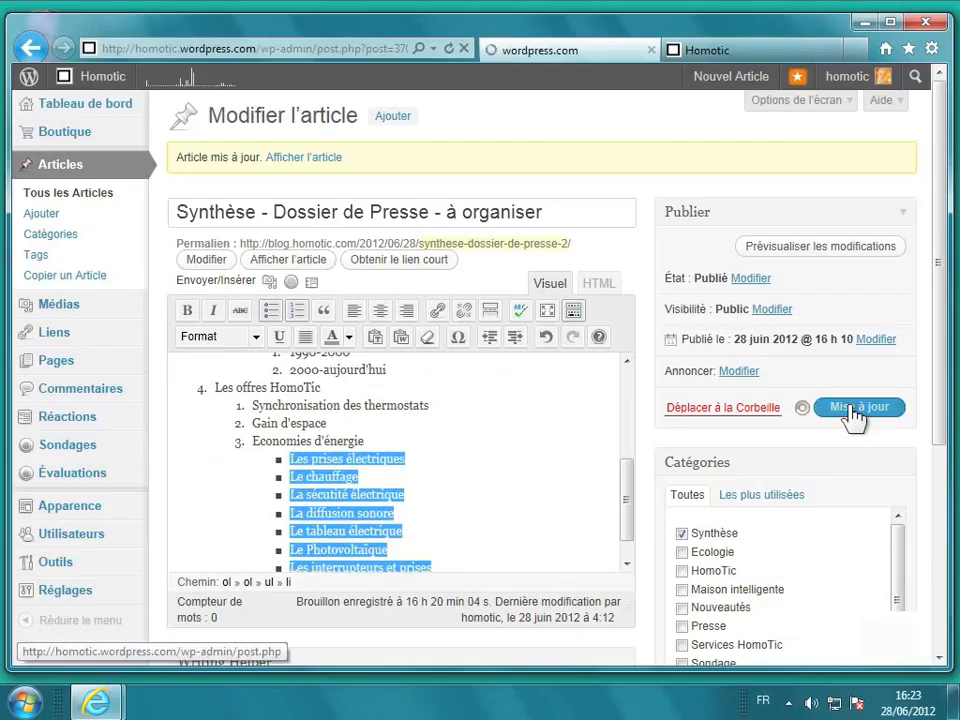